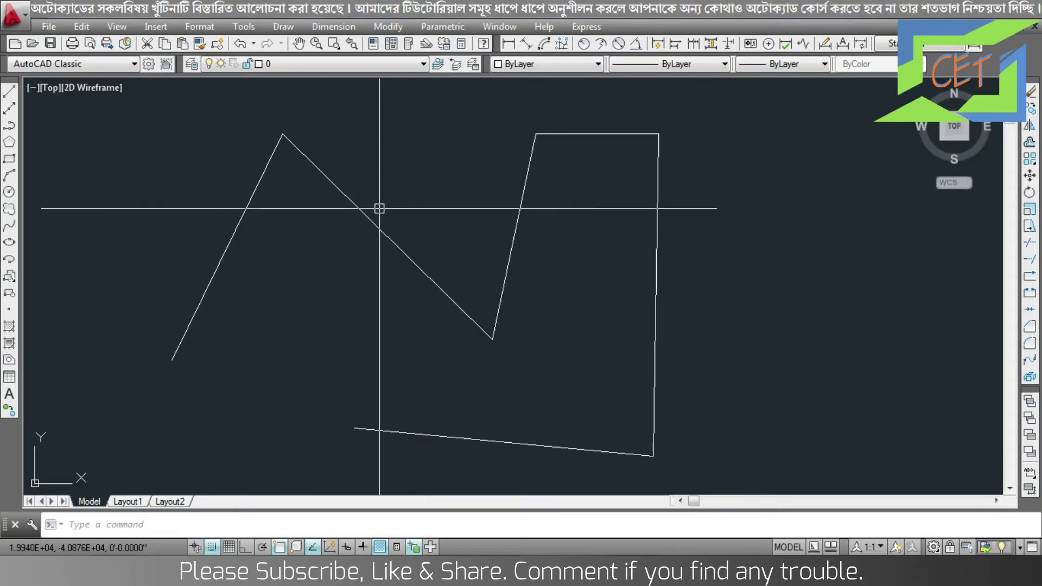
# Select and deselect the zigzag polyline, then run PEDIT on it and finish without changes.
pyautogui.click(371, 221)
pyautogui.press('Escape')
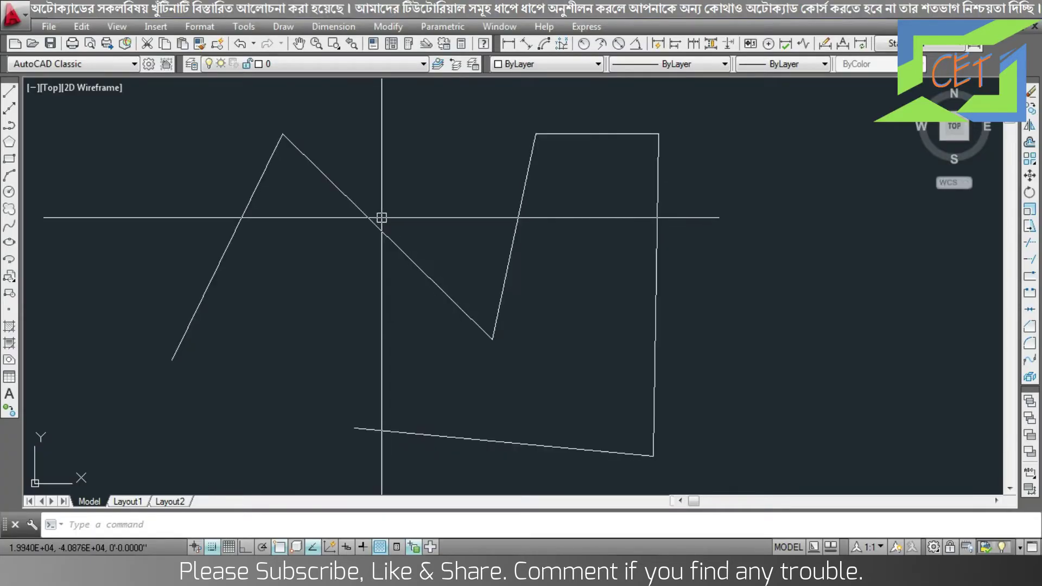
pyautogui.click(375, 222)
pyautogui.press('Escape')
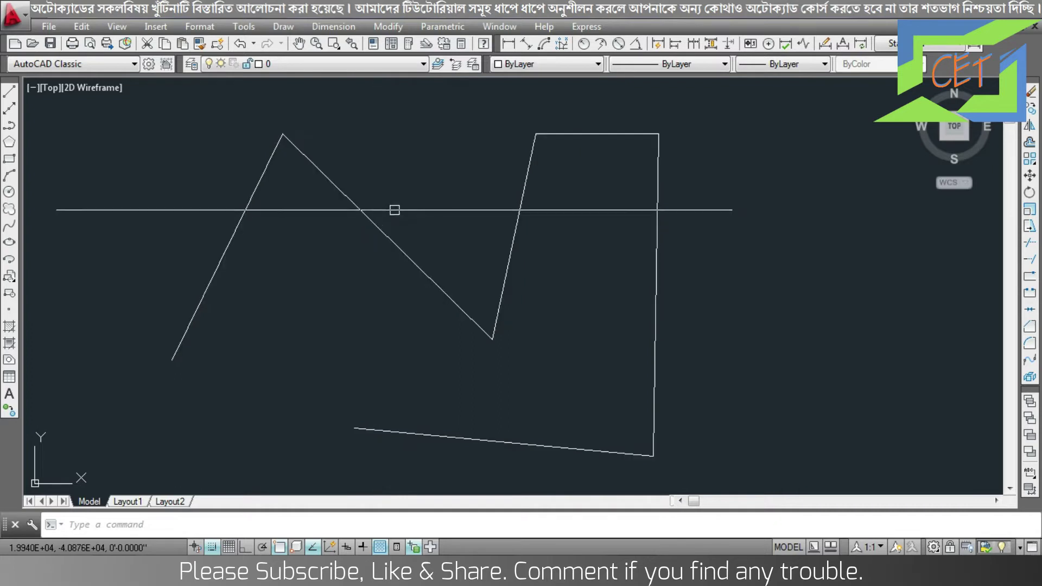
pyautogui.write('PE')
pyautogui.press('Return')
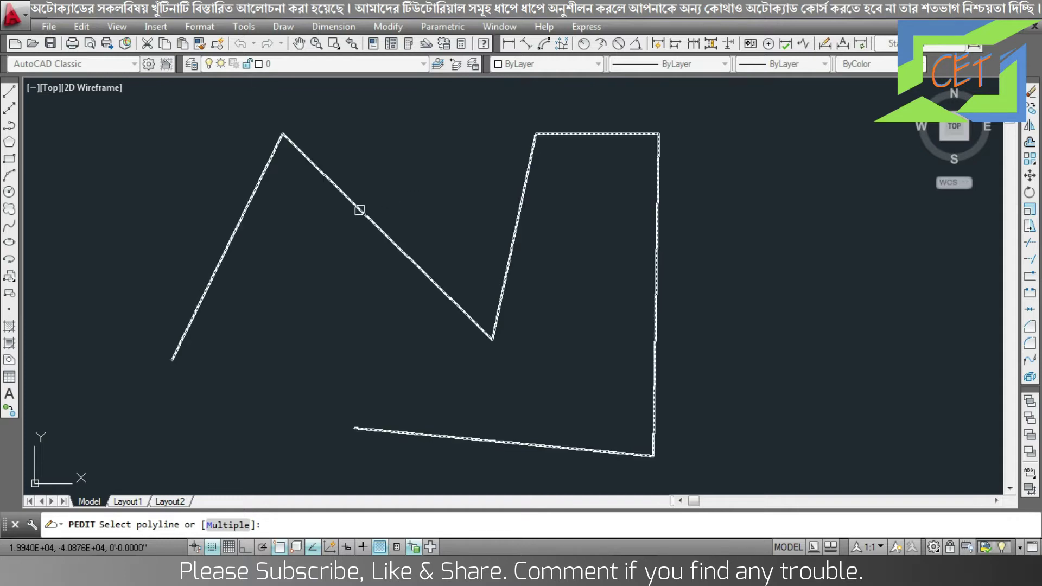
pyautogui.click(359, 210)
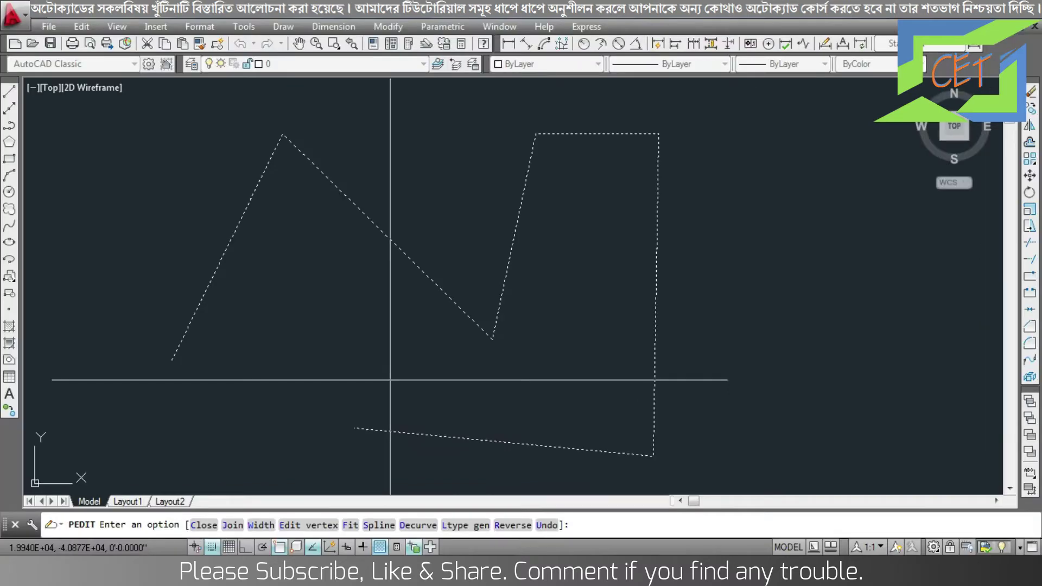
pyautogui.press('Return')
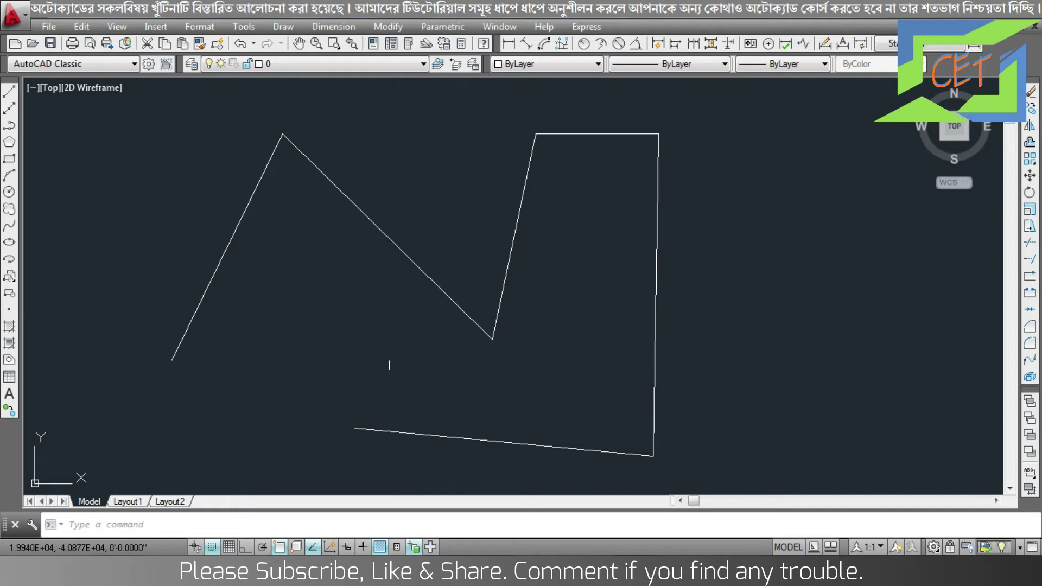
# Close the zigzag polyline into a loop, then reopen it to remove the closing segment.
pyautogui.doubleClick(416, 273)
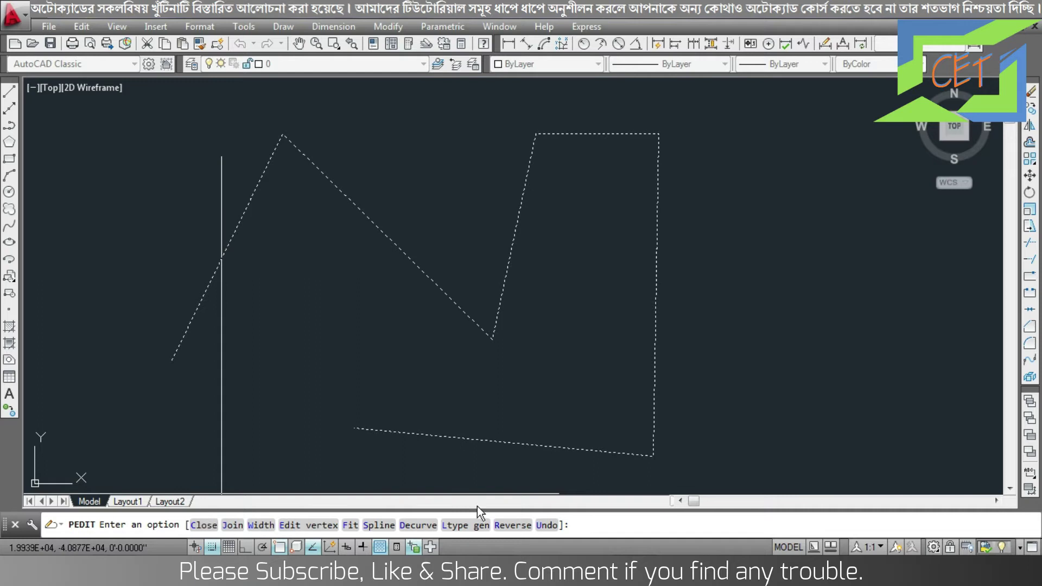
pyautogui.click(583, 525)
pyautogui.write('E')
pyautogui.press('Return')
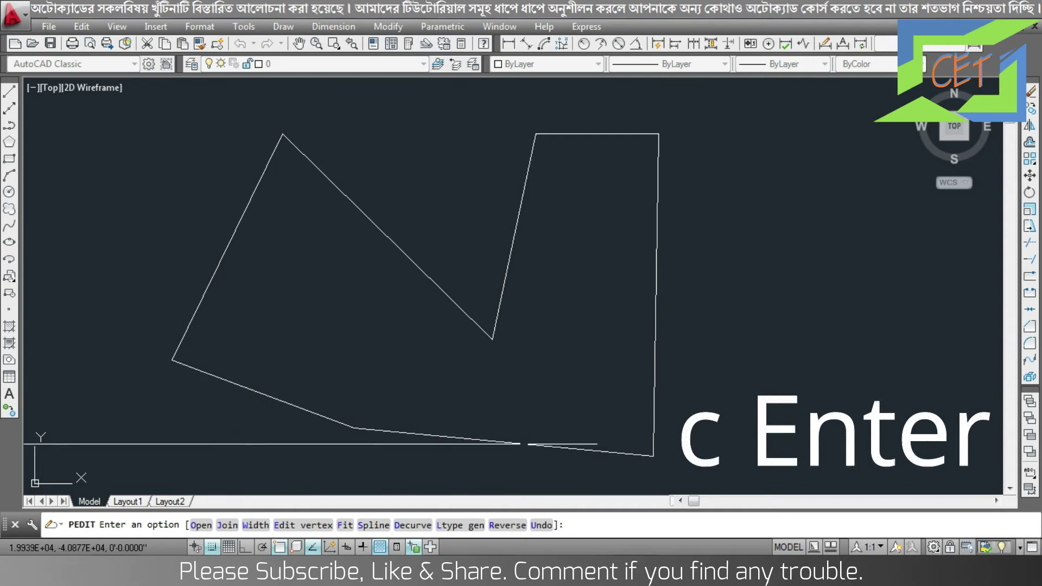
pyautogui.click(201, 527)
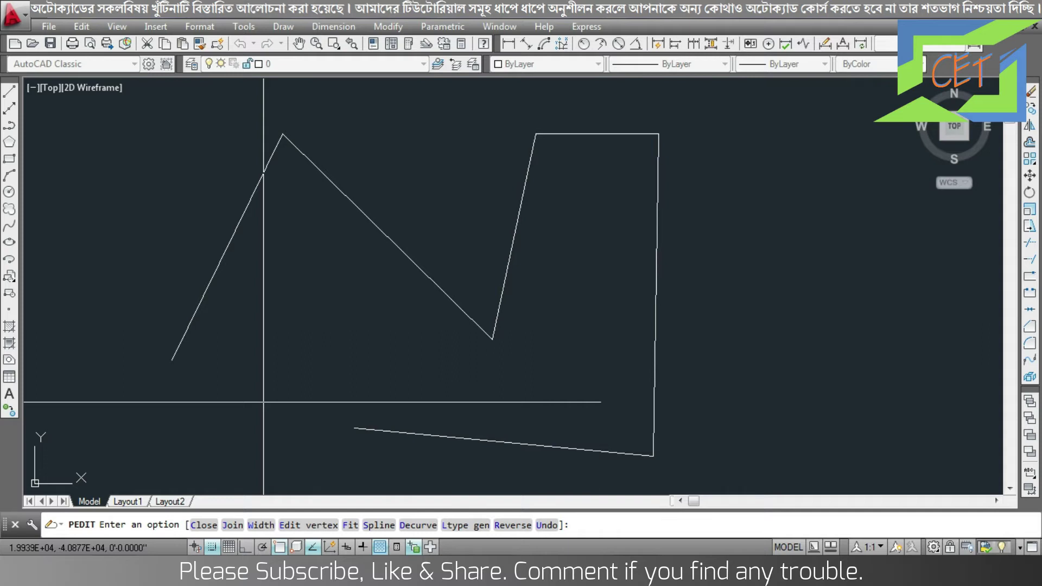
# Draw a four-point U-shaped polyline starting at the zigzag's lower-left end.
pyautogui.click(10, 125)
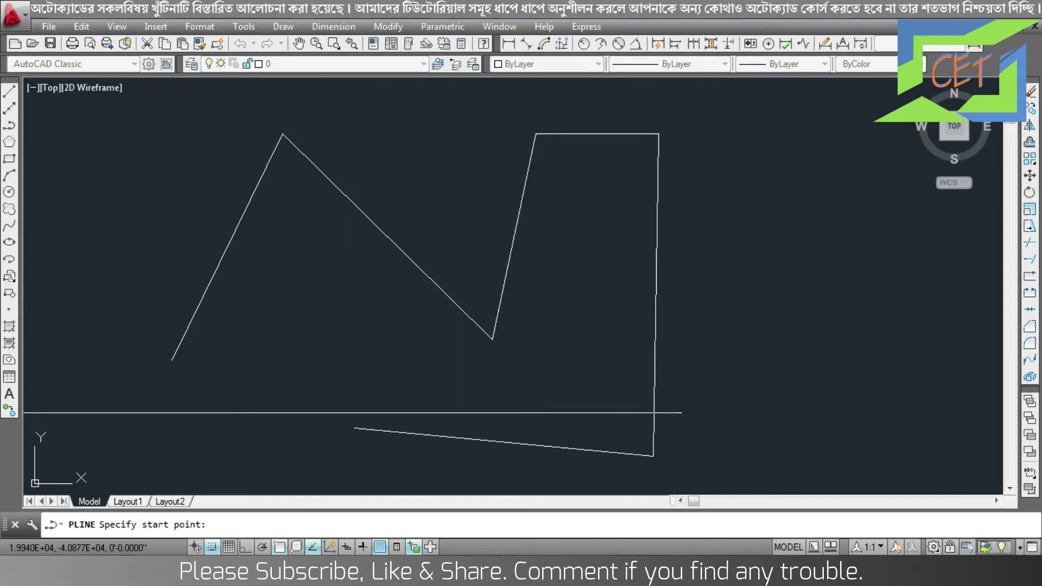
pyautogui.click(354, 428)
pyautogui.click(366, 305)
pyautogui.click(273, 305)
pyautogui.click(245, 430)
pyautogui.press('Return')
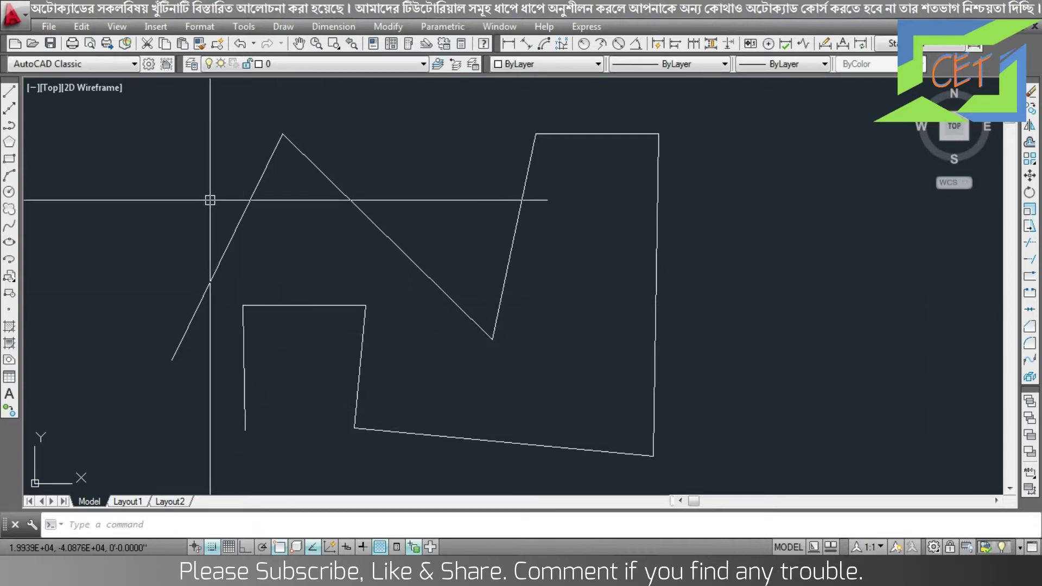
pyautogui.click(252, 188)
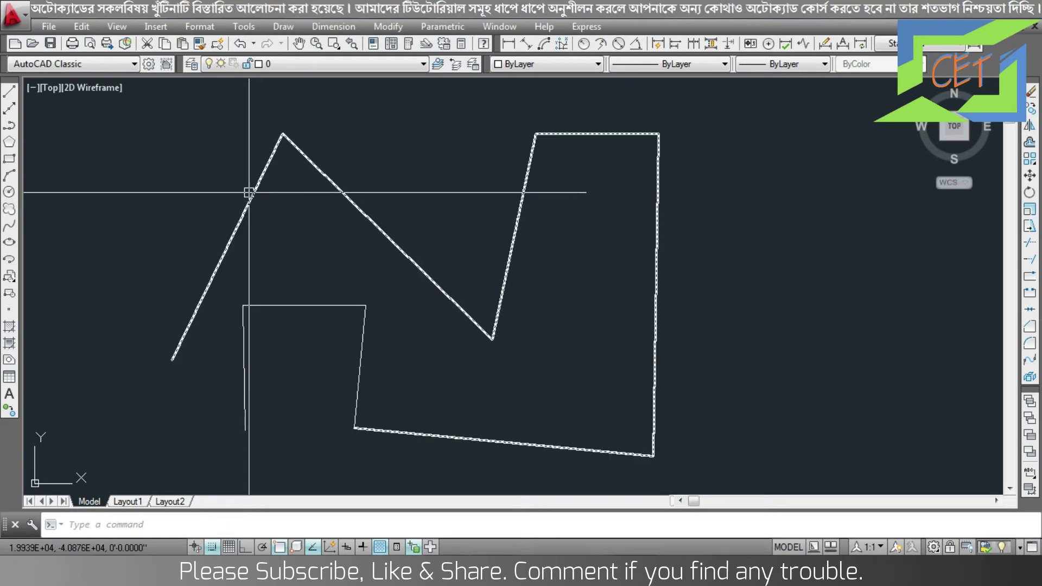
pyautogui.press('Escape')
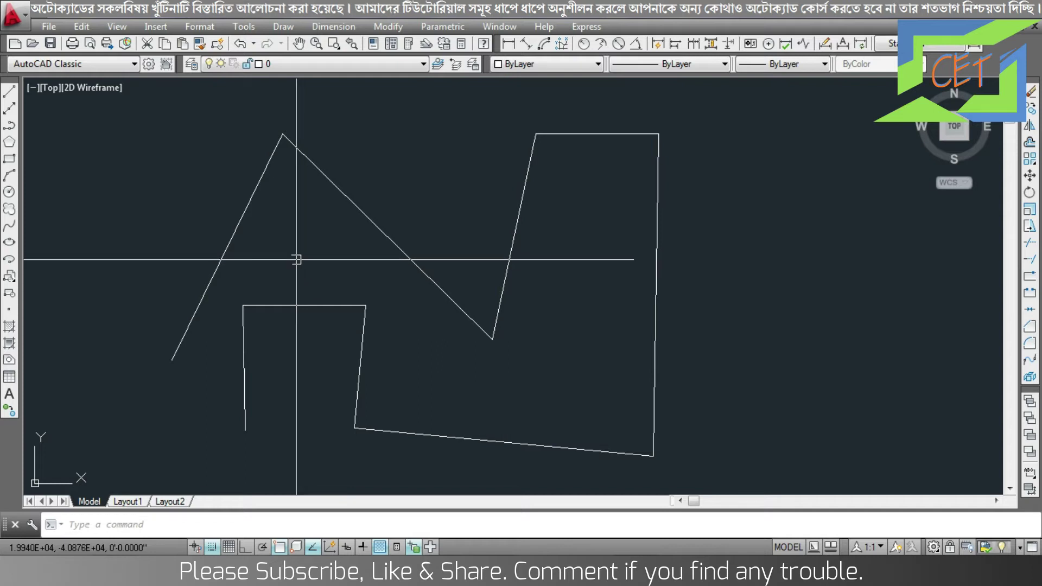
pyautogui.doubleClick(249, 208)
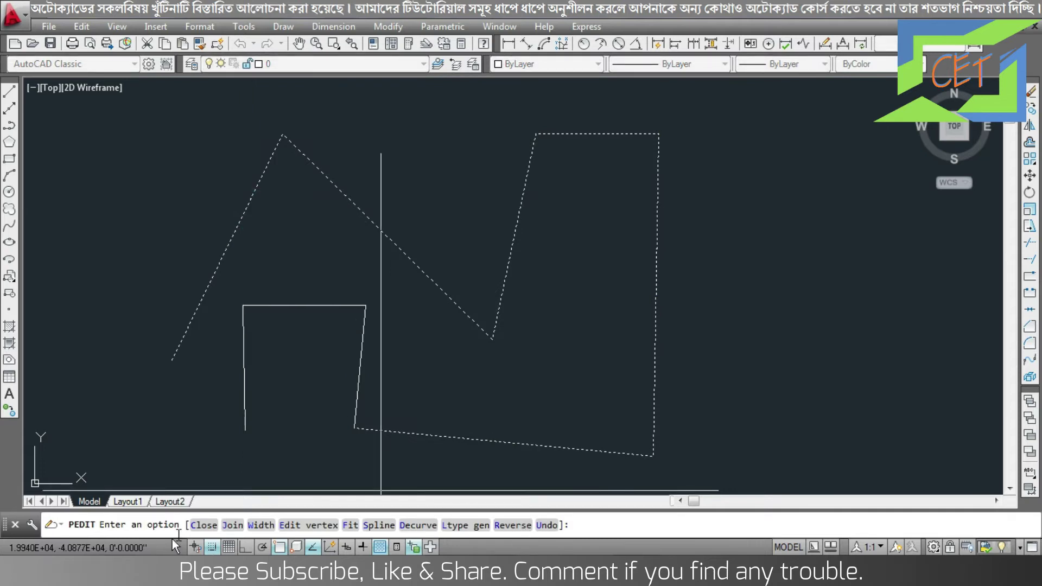
pyautogui.click(232, 525)
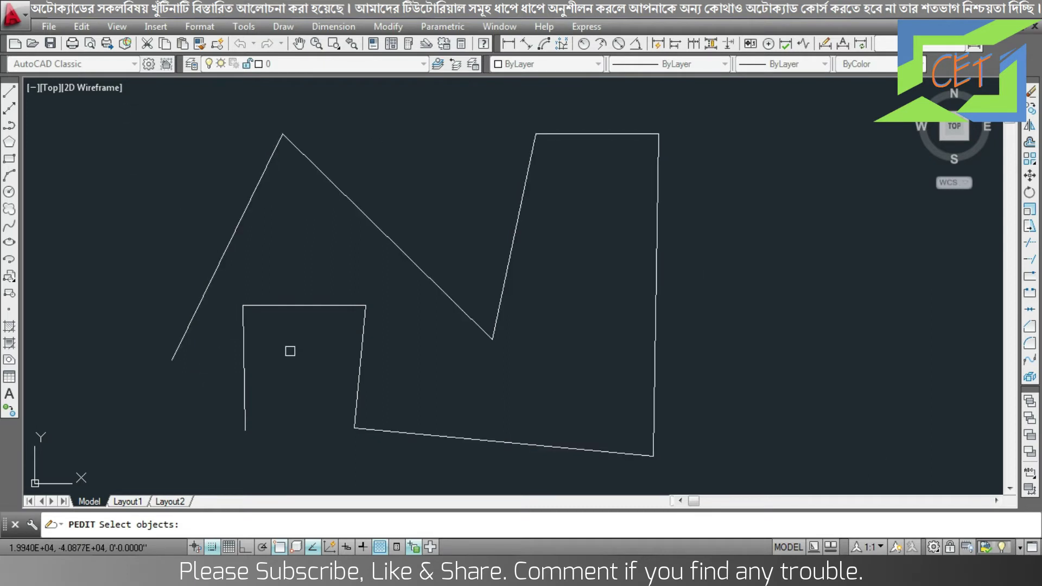
pyautogui.click(230, 237)
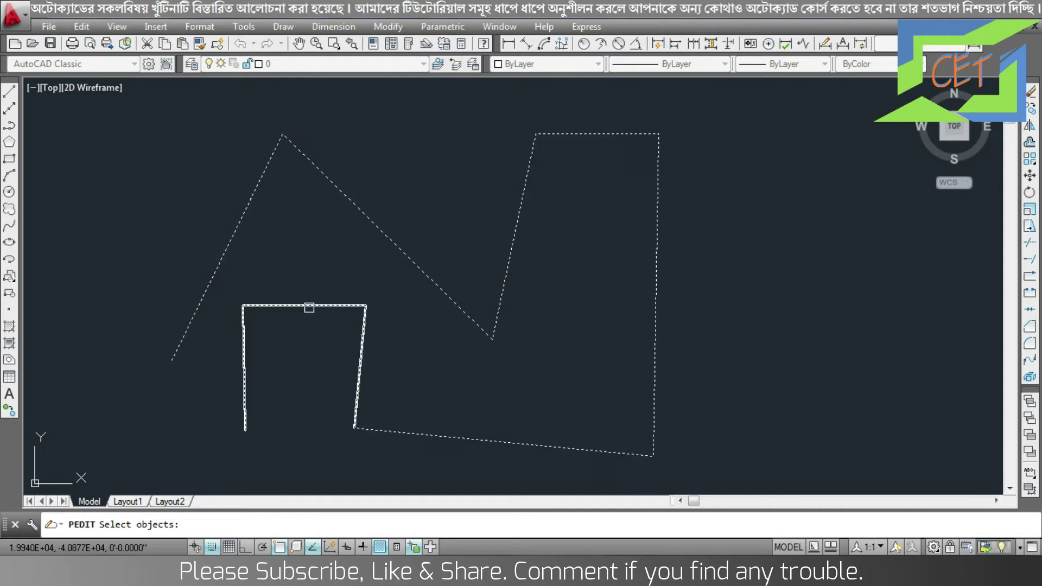
pyautogui.click(309, 307)
pyautogui.press('Return')
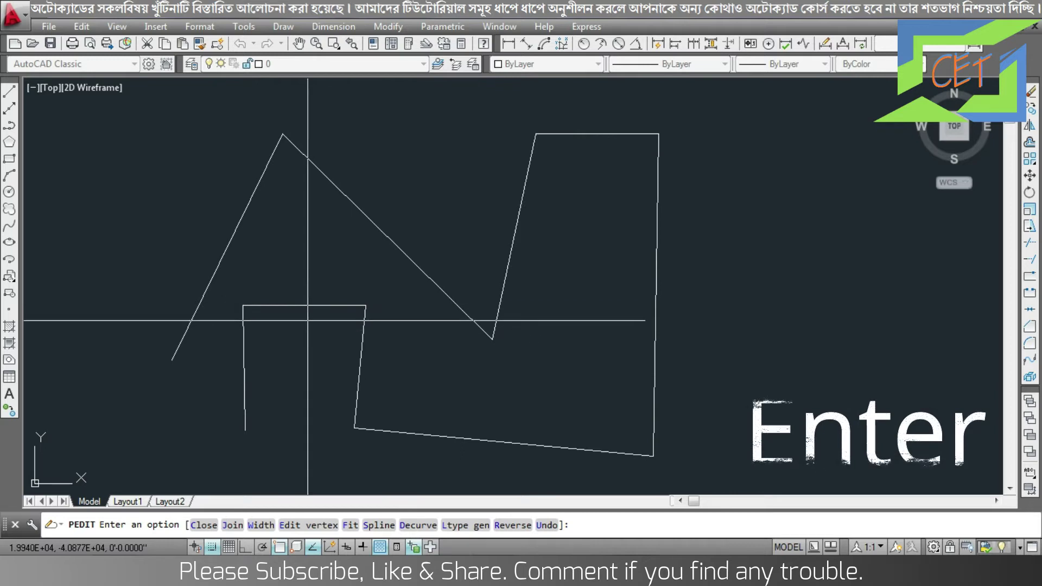
pyautogui.press('Return')
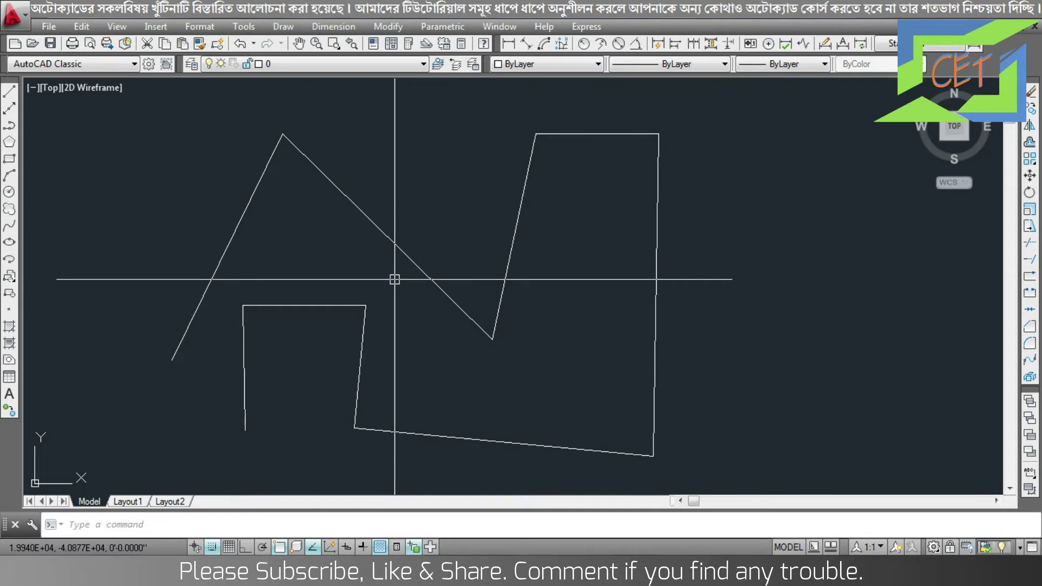
pyautogui.hotkey('ctrl', 'z')
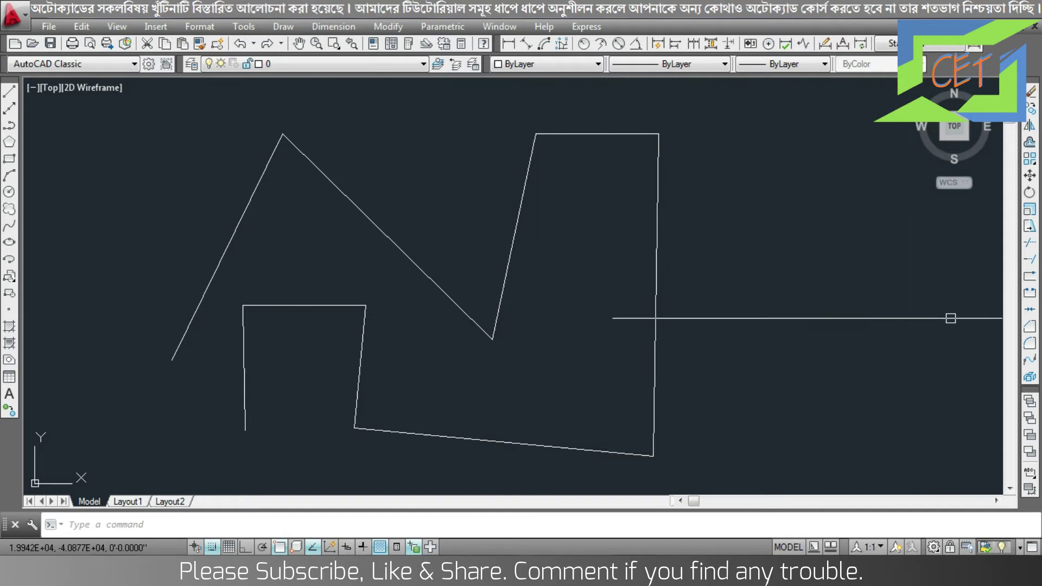
# Use the J command to merge the zigzag and the U-shaped polyline into one polyline.
pyautogui.click(1030, 311)
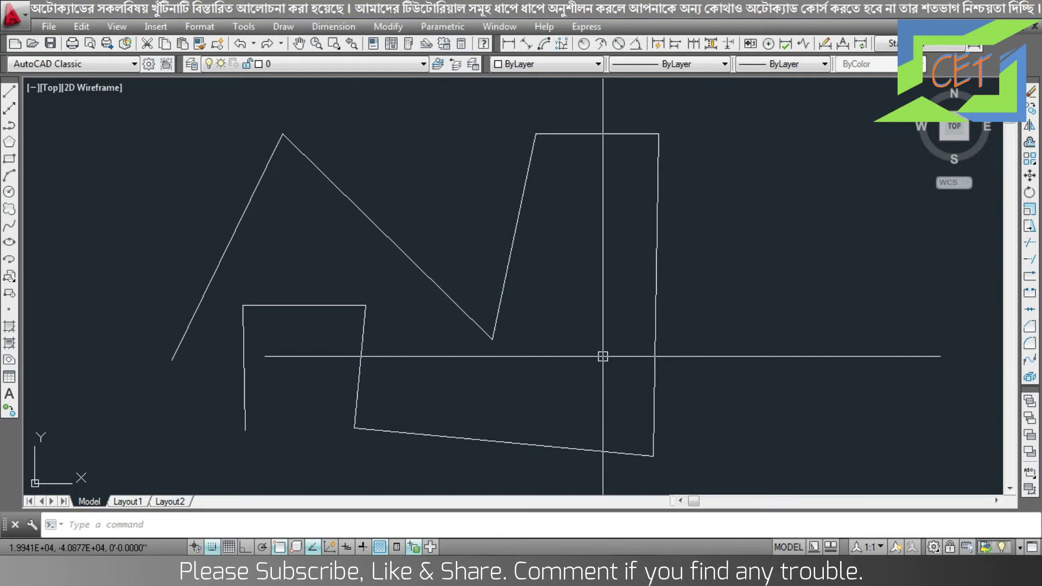
pyautogui.write('j')
pyautogui.press('Return')
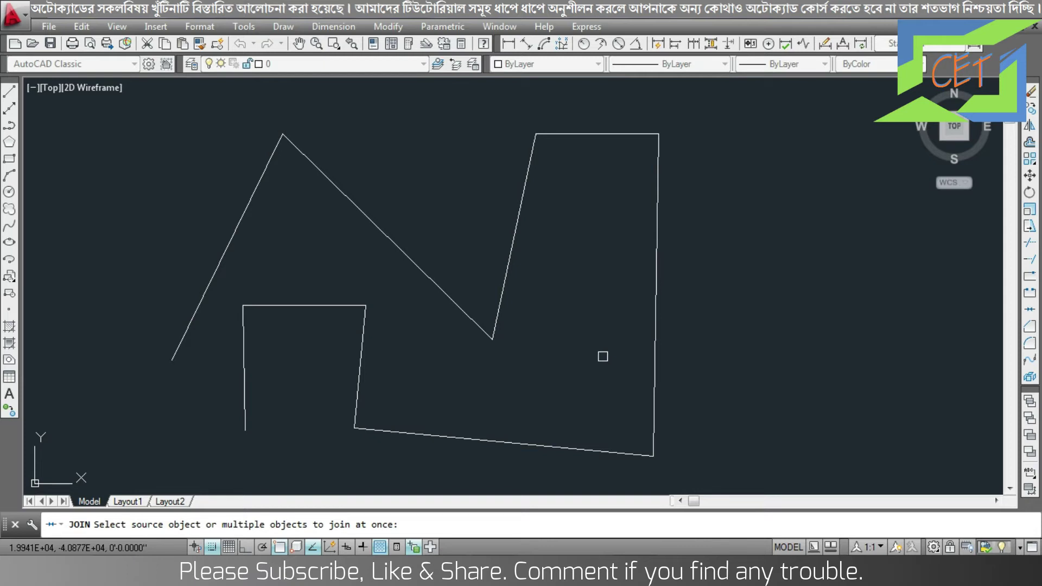
pyautogui.click(447, 297)
pyautogui.click(356, 359)
pyautogui.press('Return')
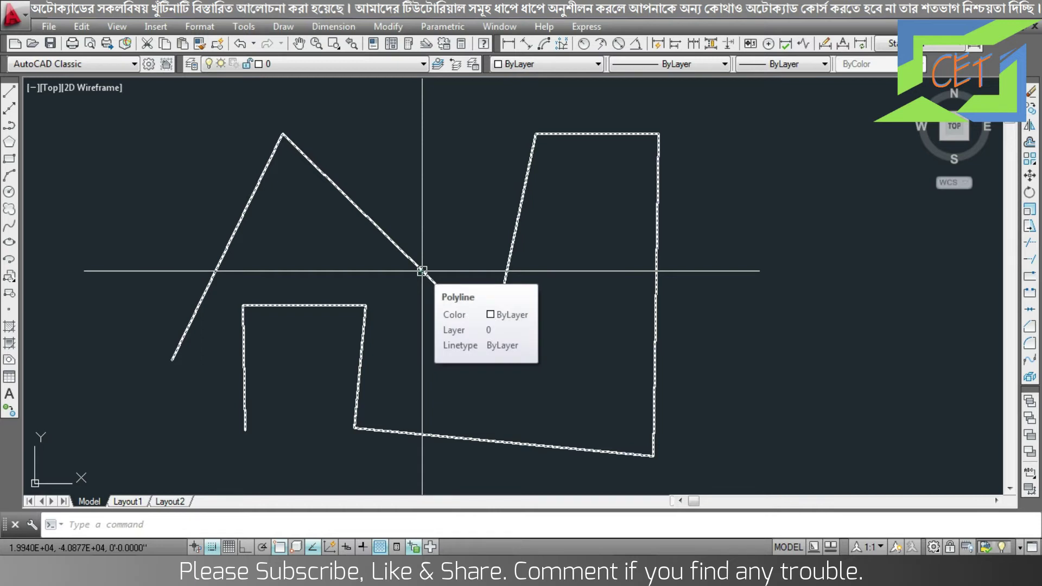
pyautogui.doubleClick(422, 271)
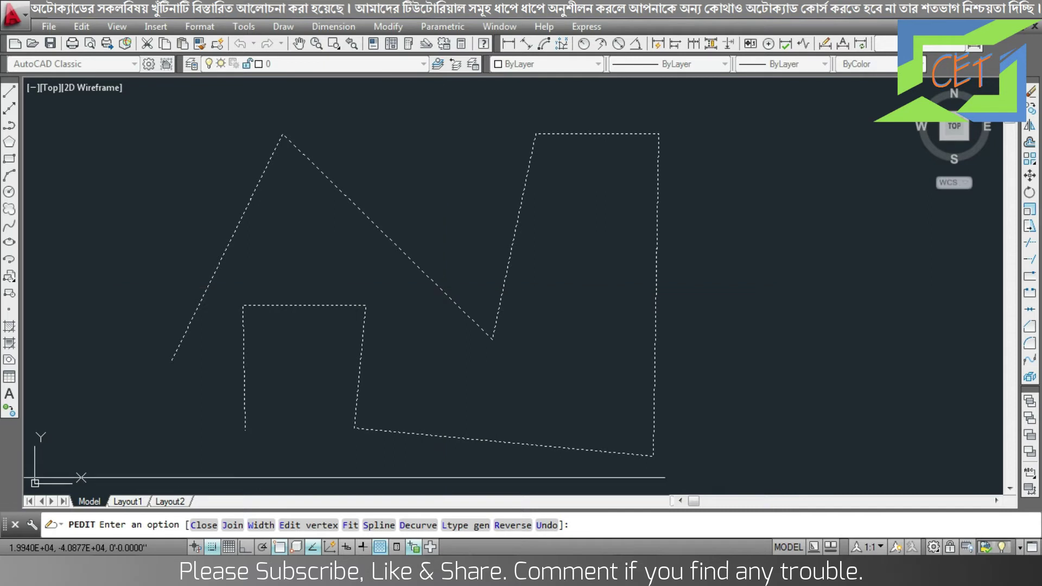
pyautogui.click(261, 525)
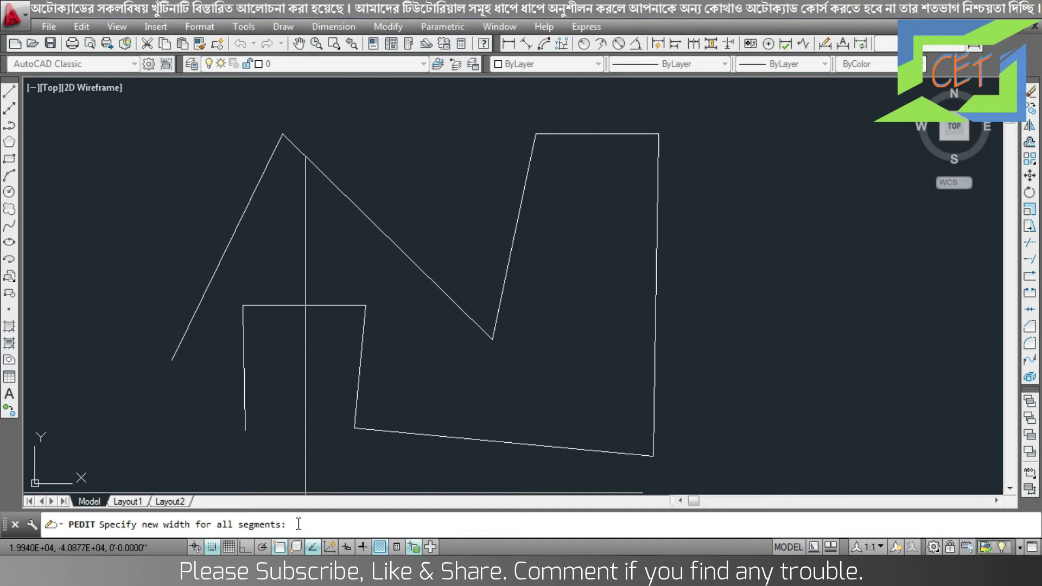
pyautogui.write('.1')
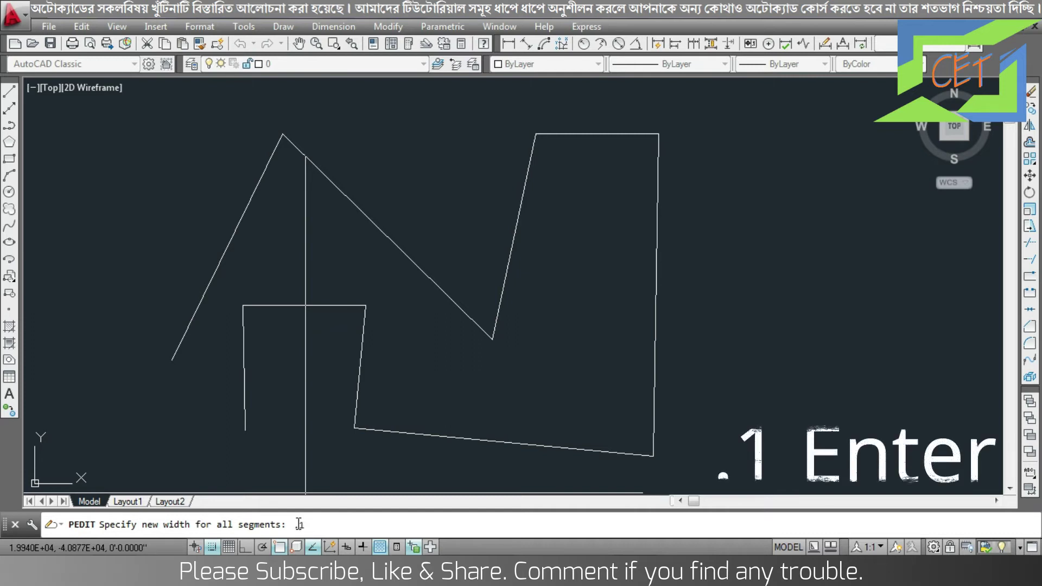
pyautogui.press('Return')
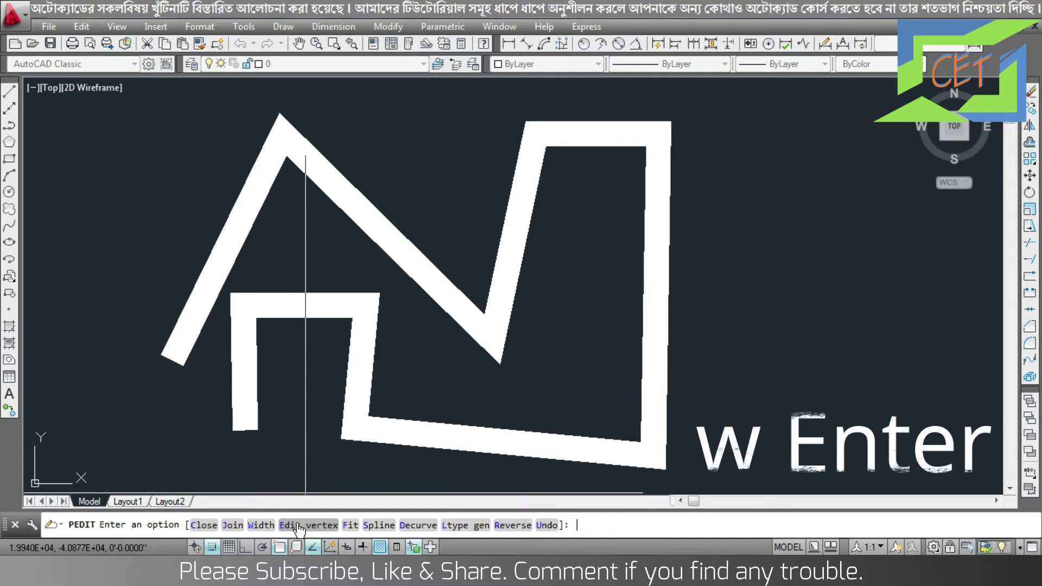
pyautogui.write('w')
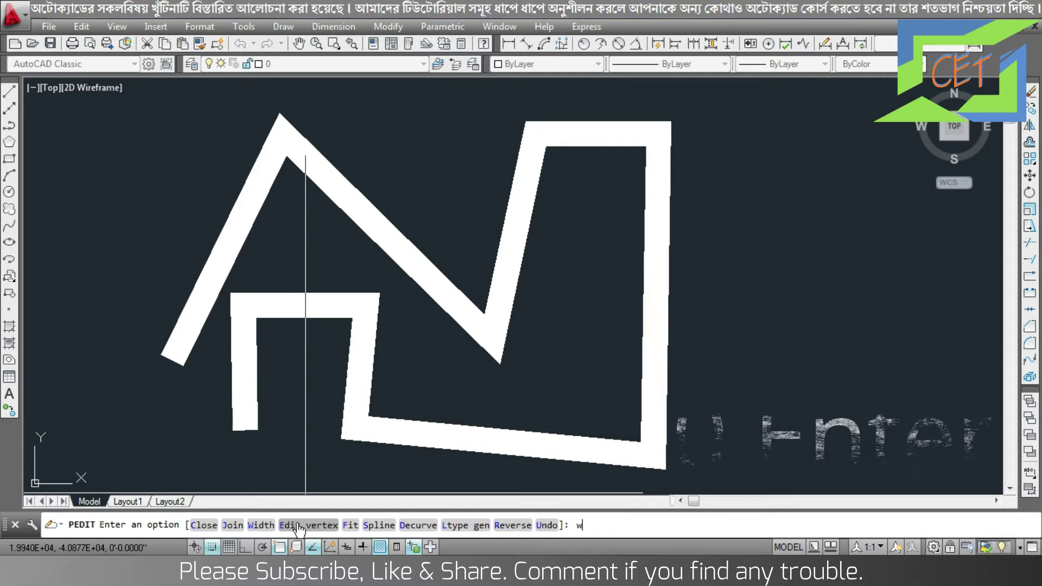
pyautogui.press('Return')
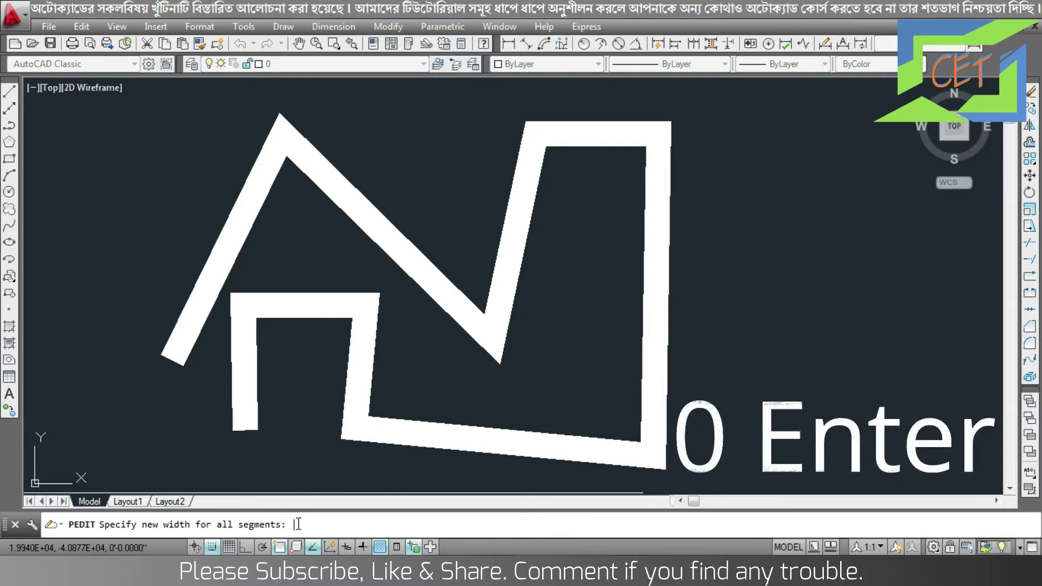
pyautogui.write('0')
pyautogui.press('Return')
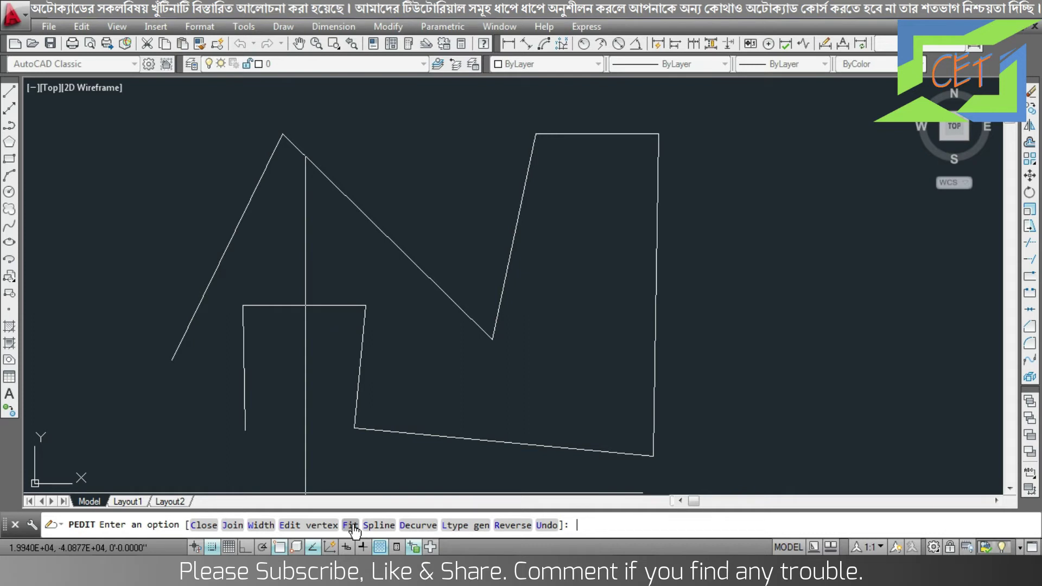
pyautogui.click(351, 525)
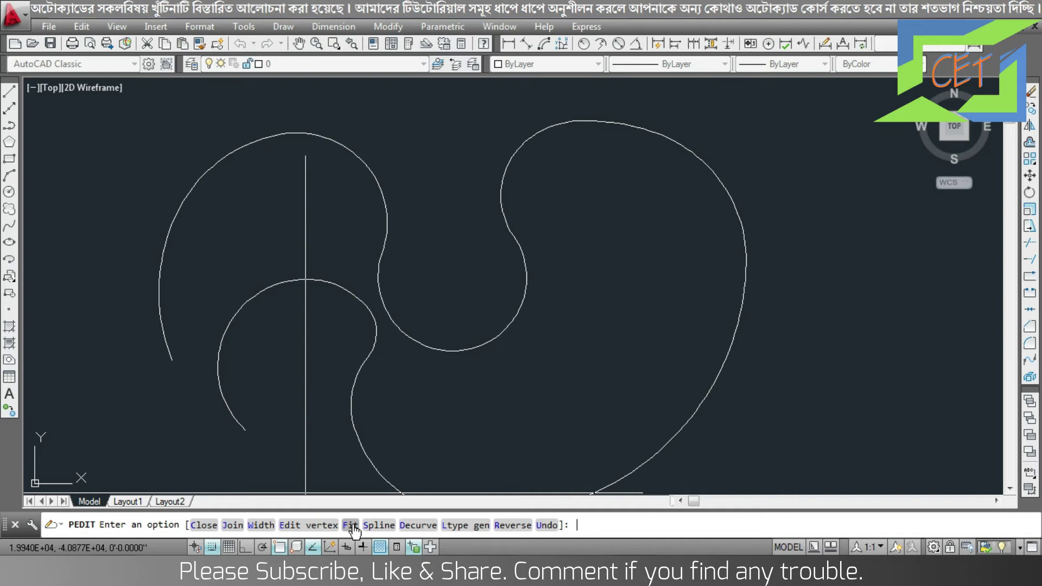
pyautogui.click(420, 526)
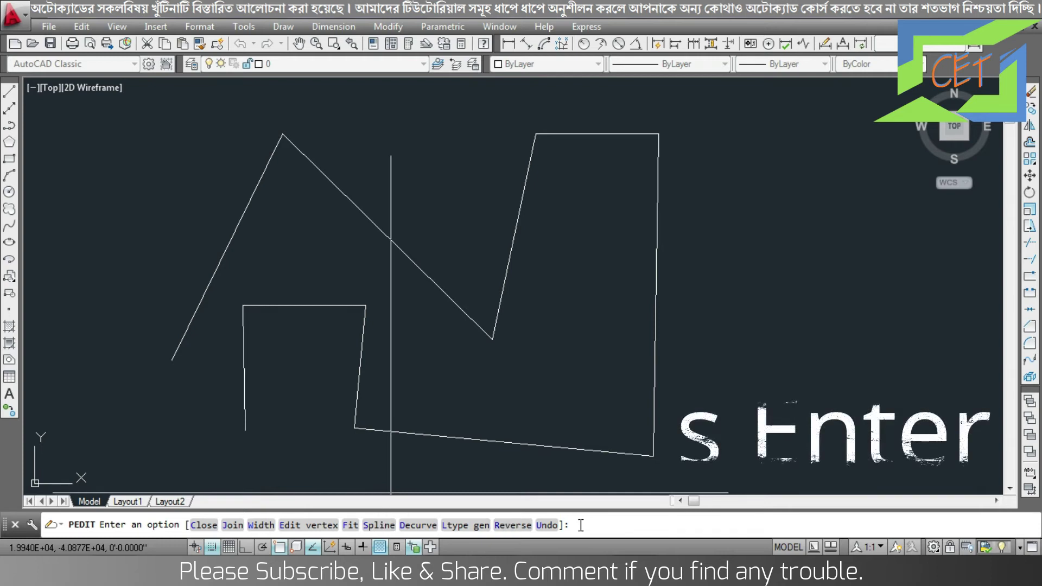
pyautogui.write('s')
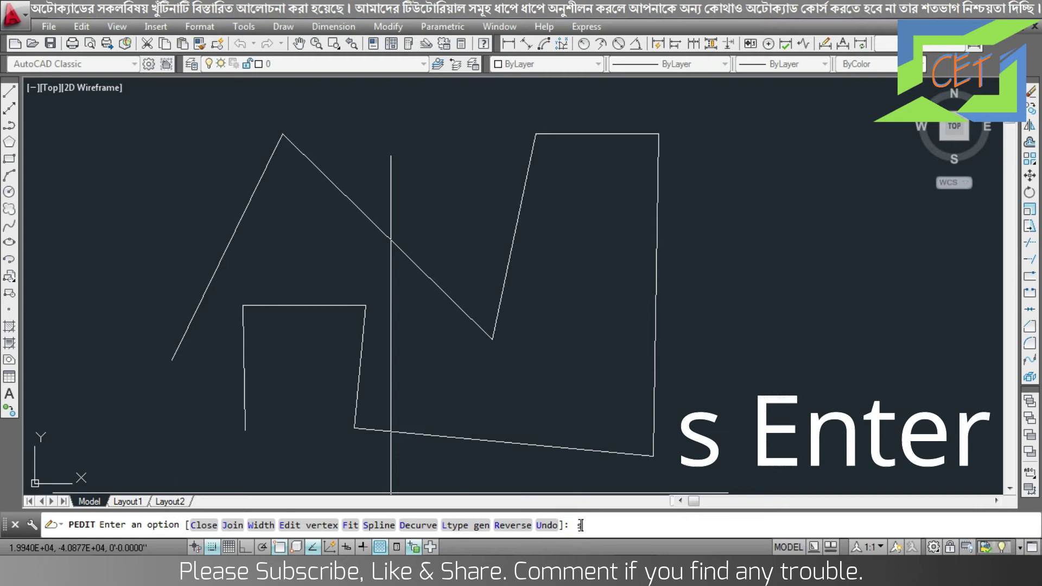
pyautogui.press('Return')
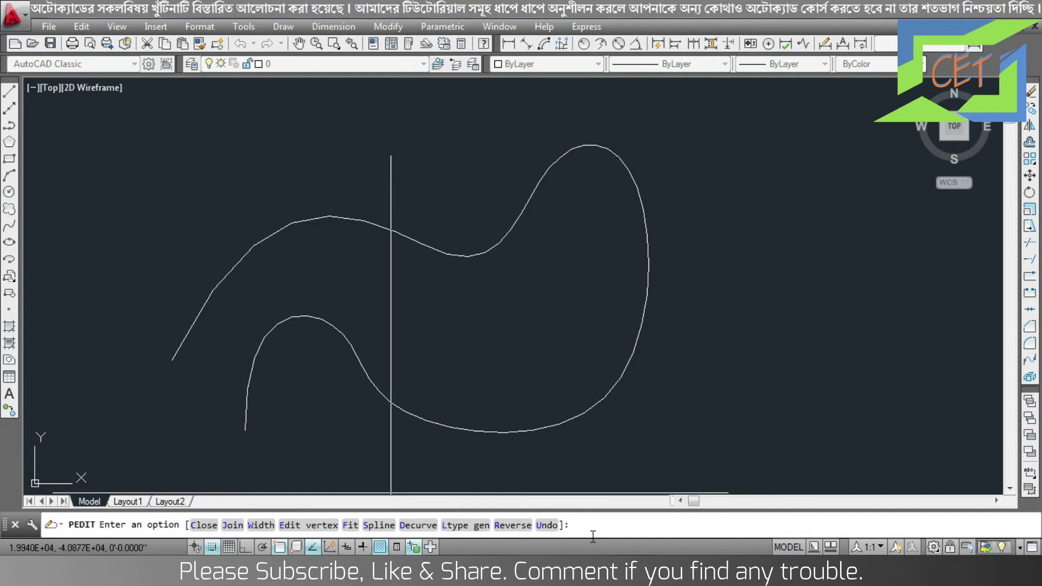
pyautogui.click(412, 525)
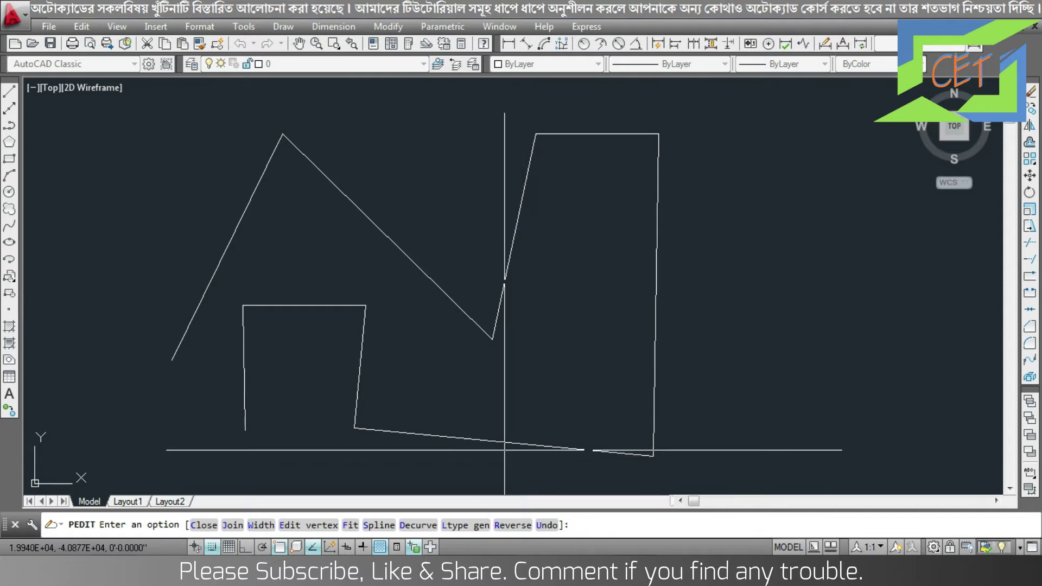
# Exit PEDIT, delete the selected zigzag polyline, and pick PHANTOM2 in the linetype list.
pyautogui.press('Return')
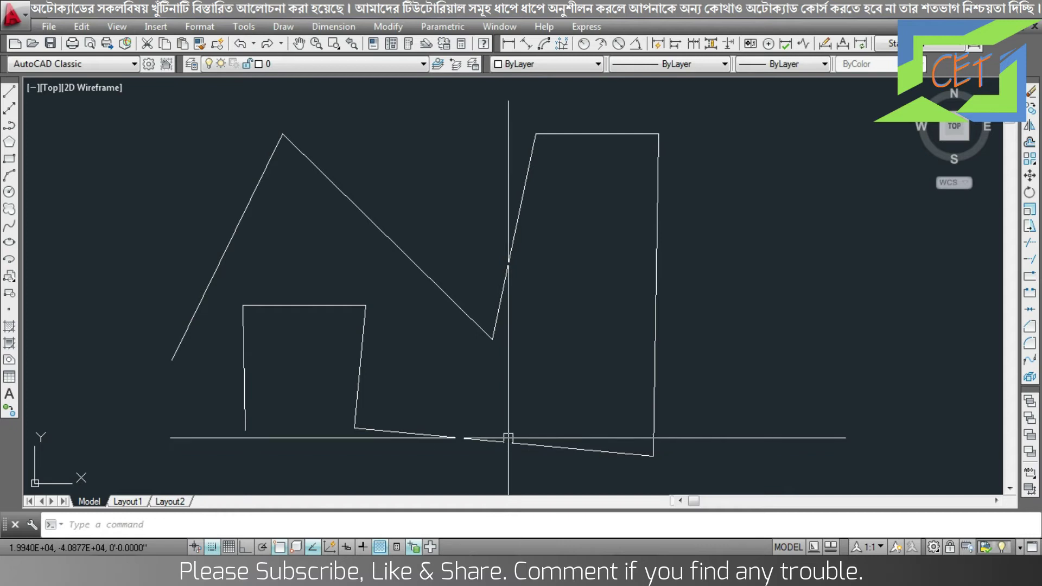
pyautogui.click(507, 441)
pyautogui.press('Delete')
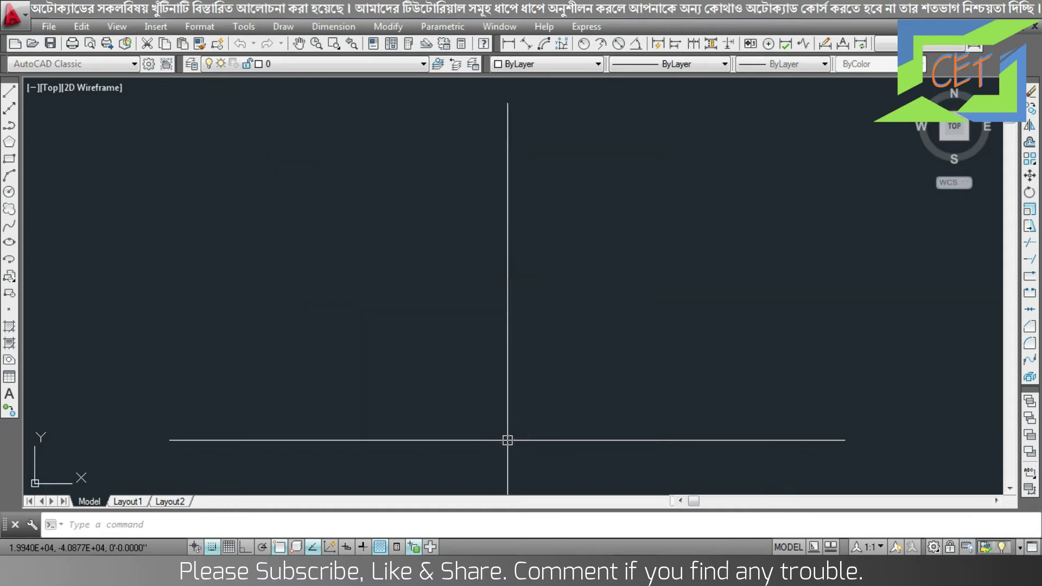
pyautogui.click(697, 63)
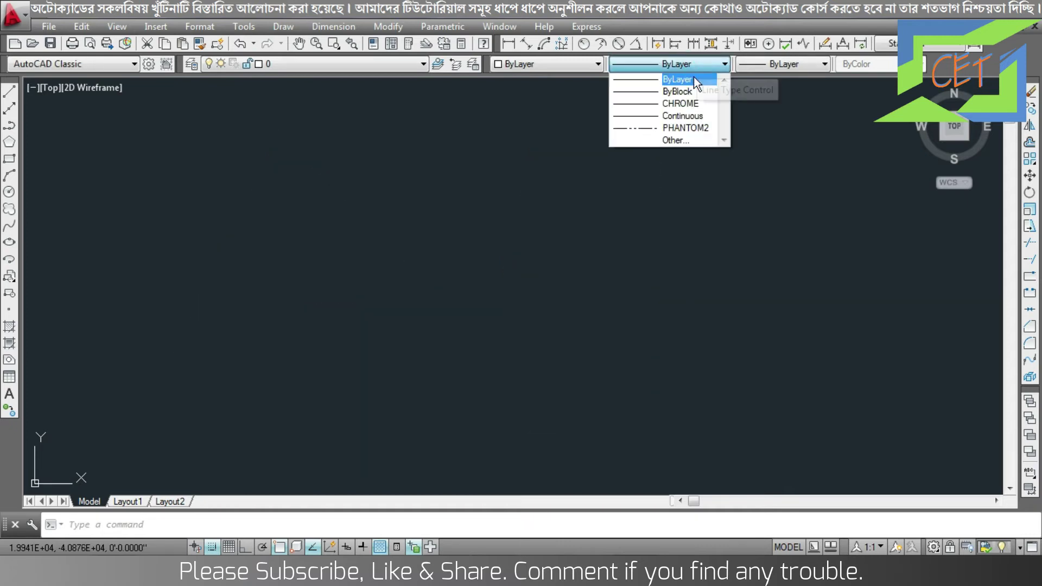
pyautogui.click(679, 128)
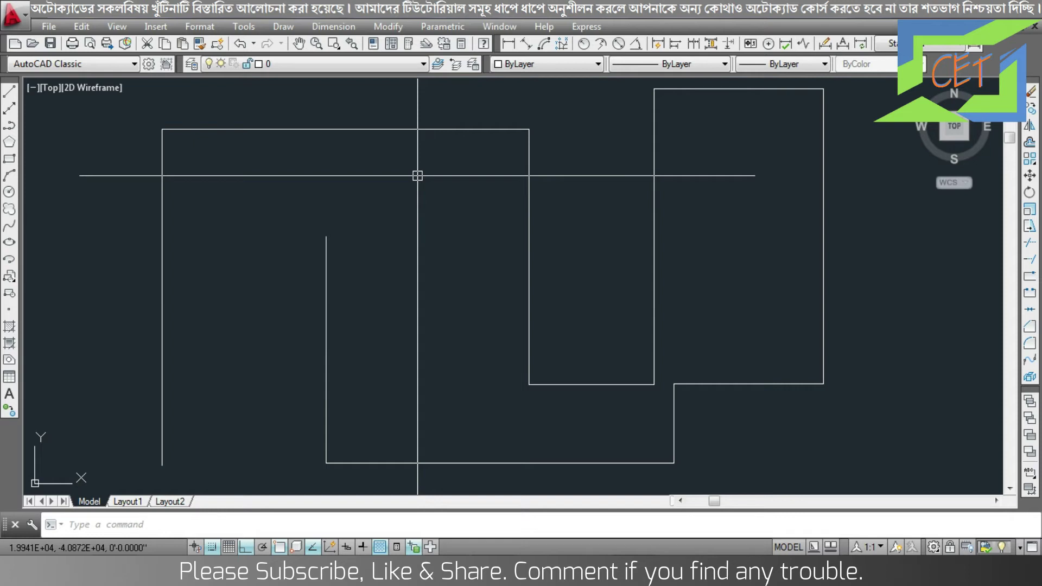
# Assign PHANTOM2 to the rectangular wall polylines, then start and cancel a new polyline.
pyautogui.click(470, 132)
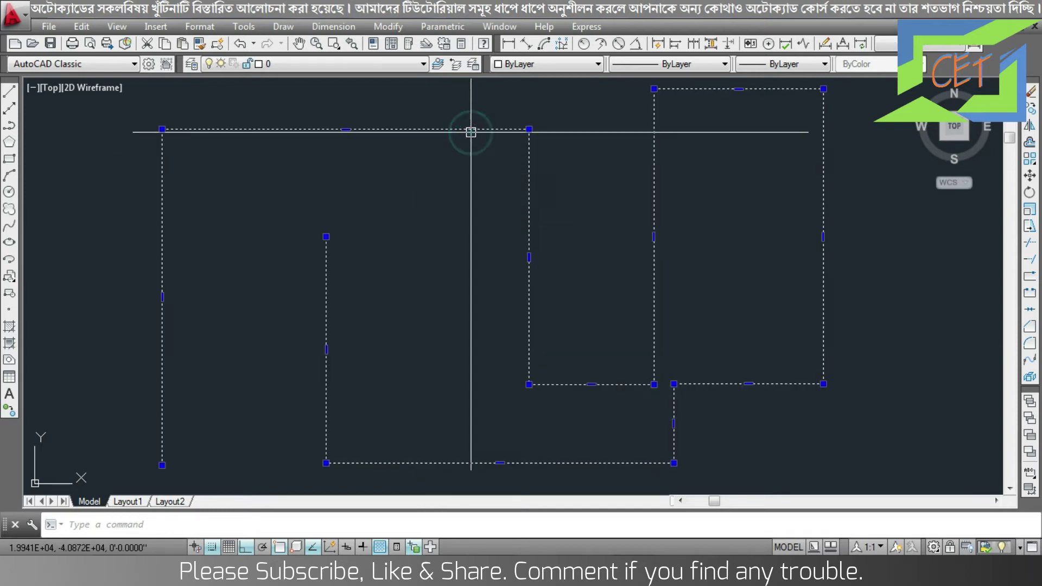
pyautogui.click(669, 64)
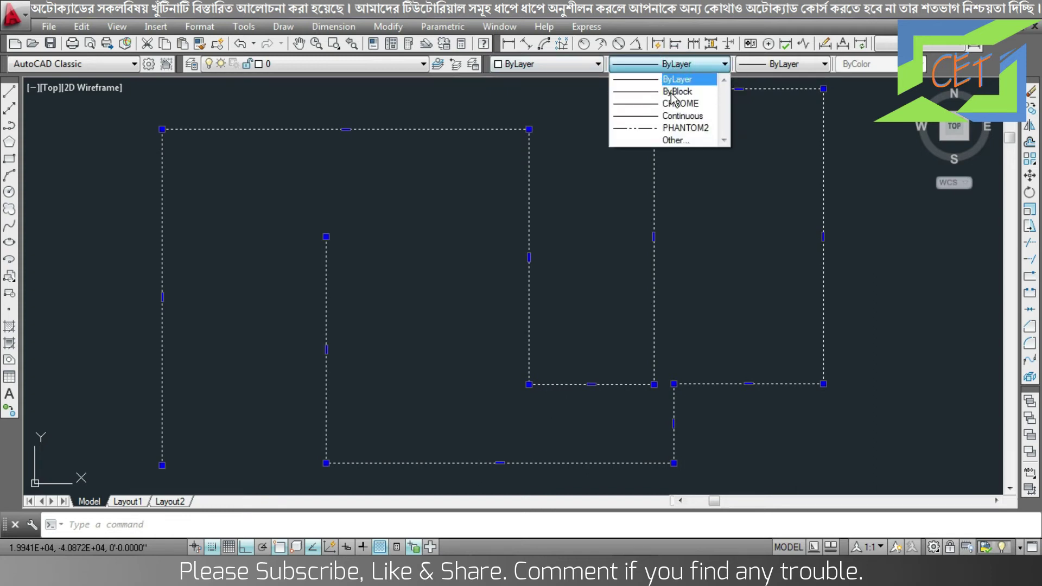
pyautogui.click(670, 129)
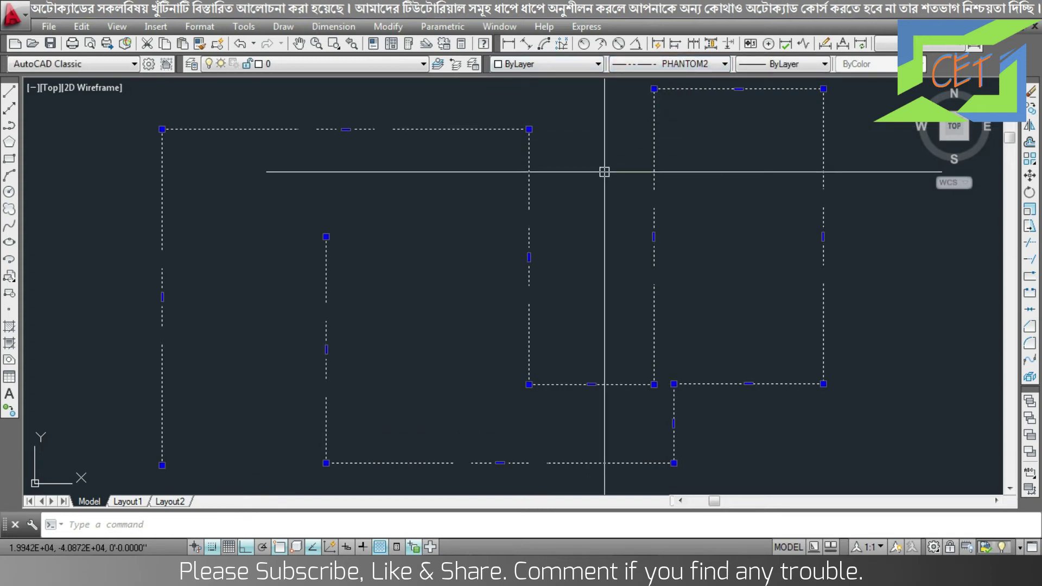
pyautogui.press('Return')
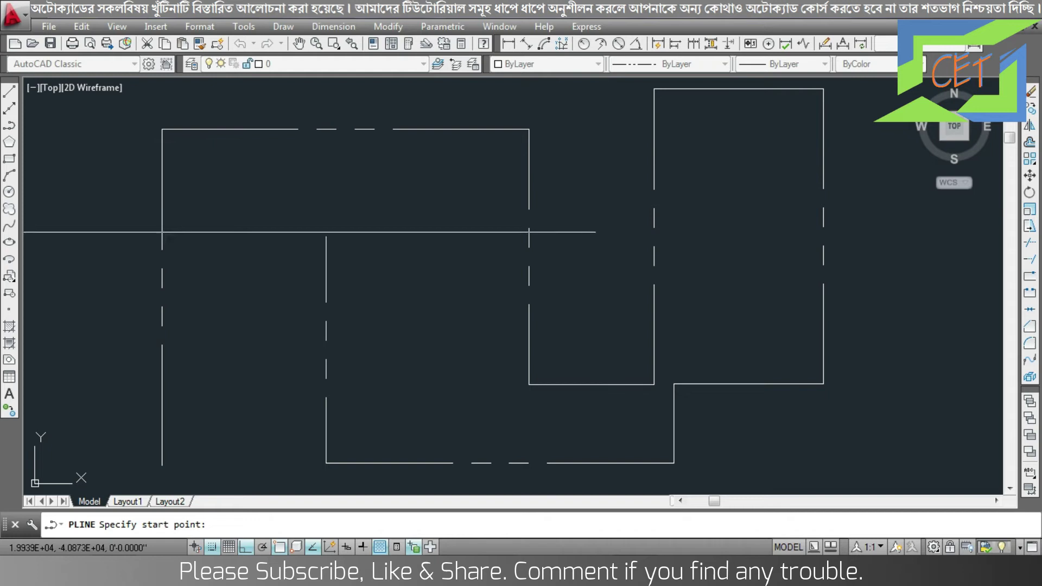
pyautogui.click(424, 206)
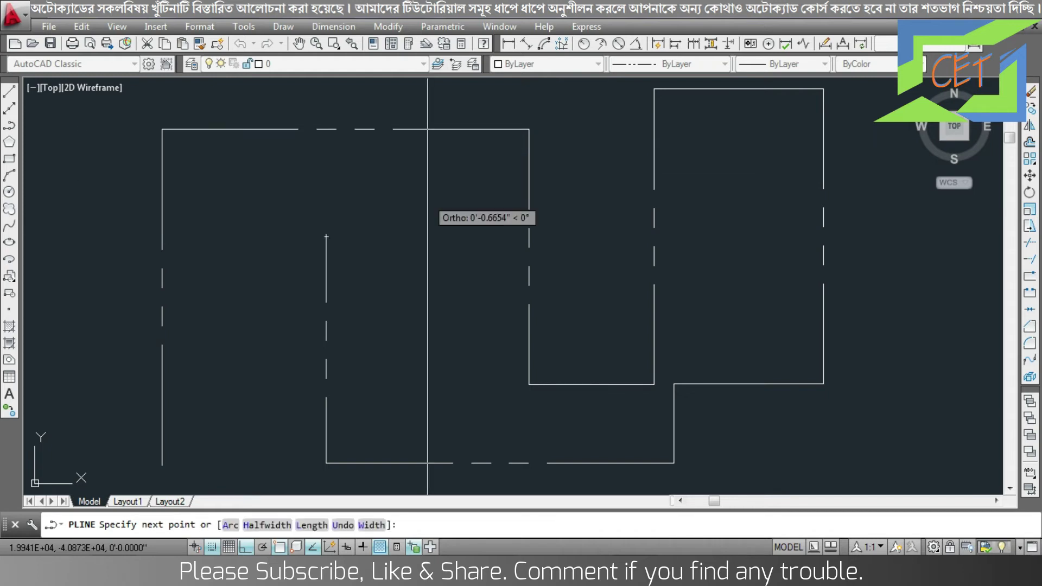
pyautogui.press('Escape')
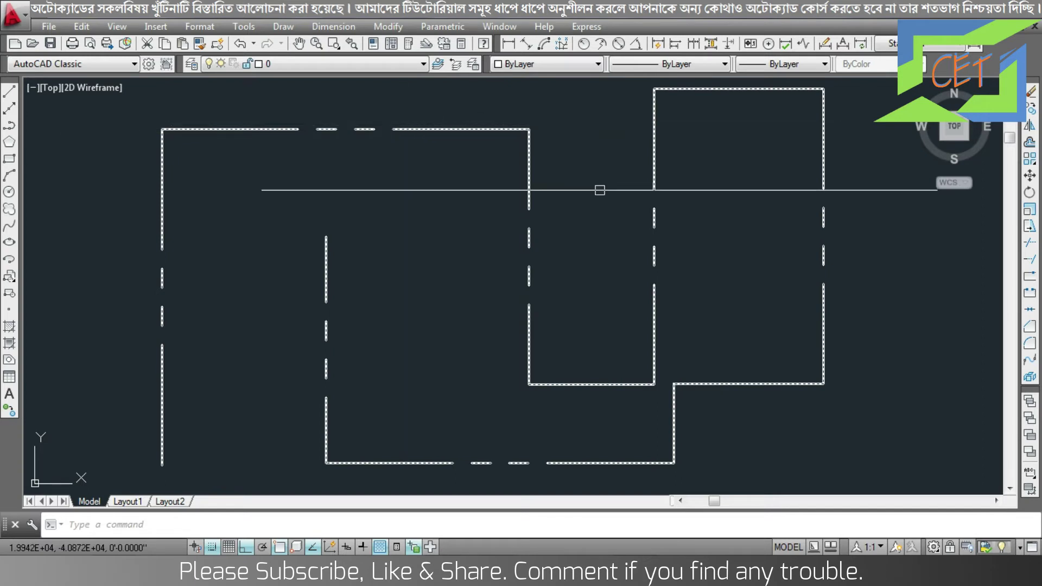
# Toggle the wall polyline's Ltype gen on, then off, and bring the Ltype gen choice up again.
pyautogui.doubleClick(450, 129)
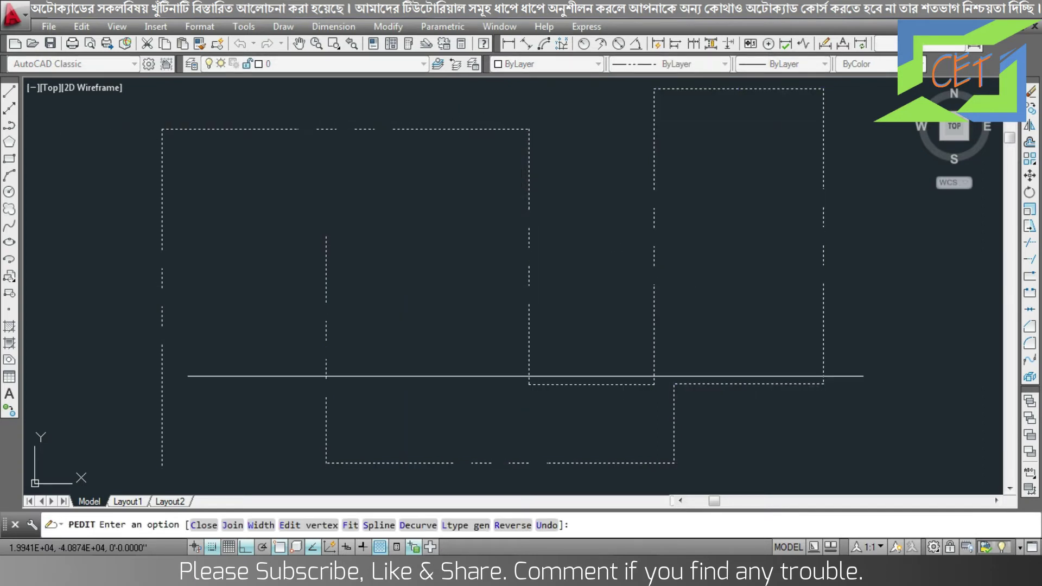
pyautogui.click(477, 526)
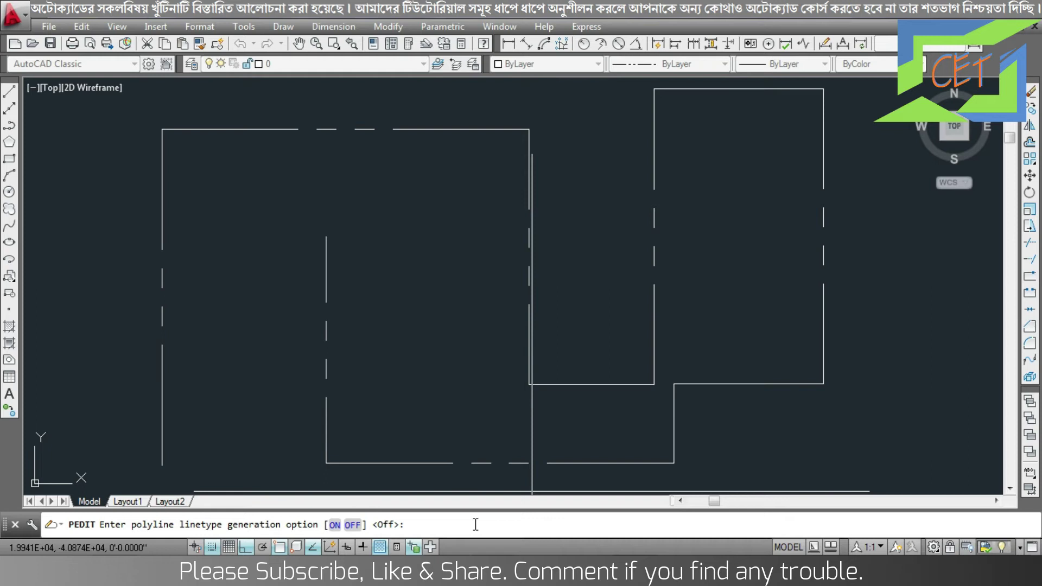
pyautogui.click(335, 525)
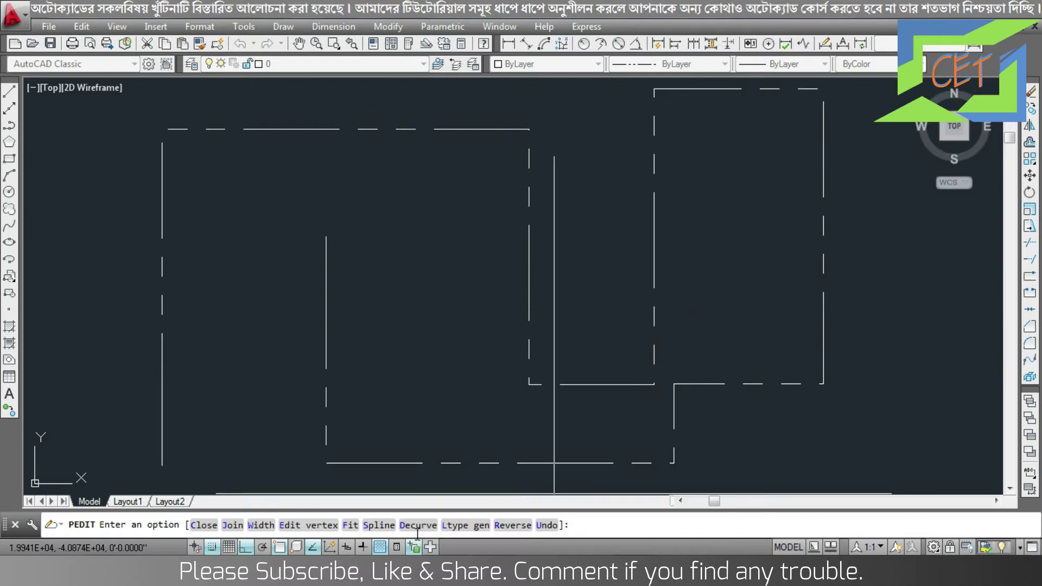
pyautogui.click(449, 524)
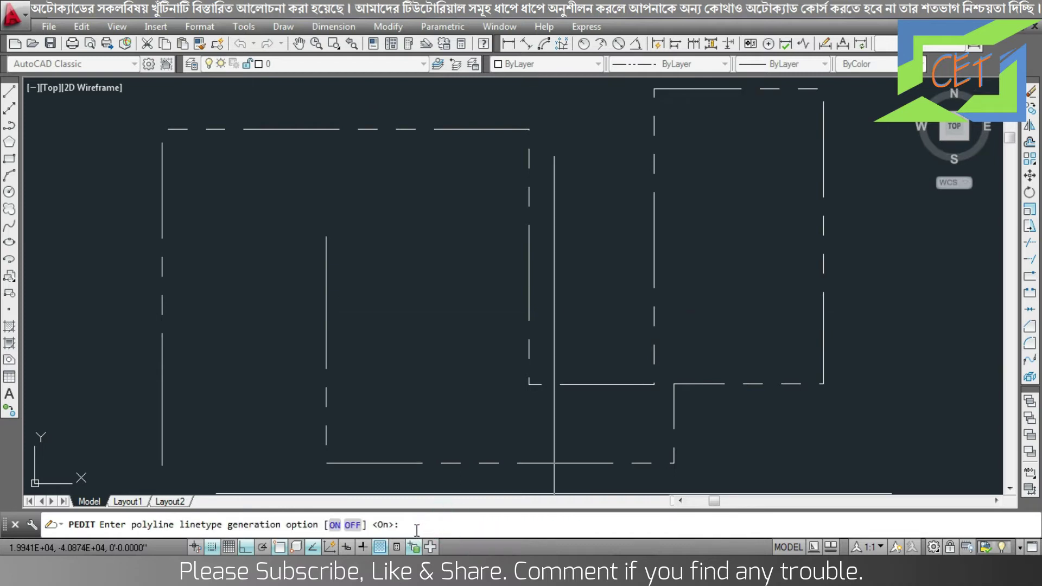
pyautogui.click(361, 524)
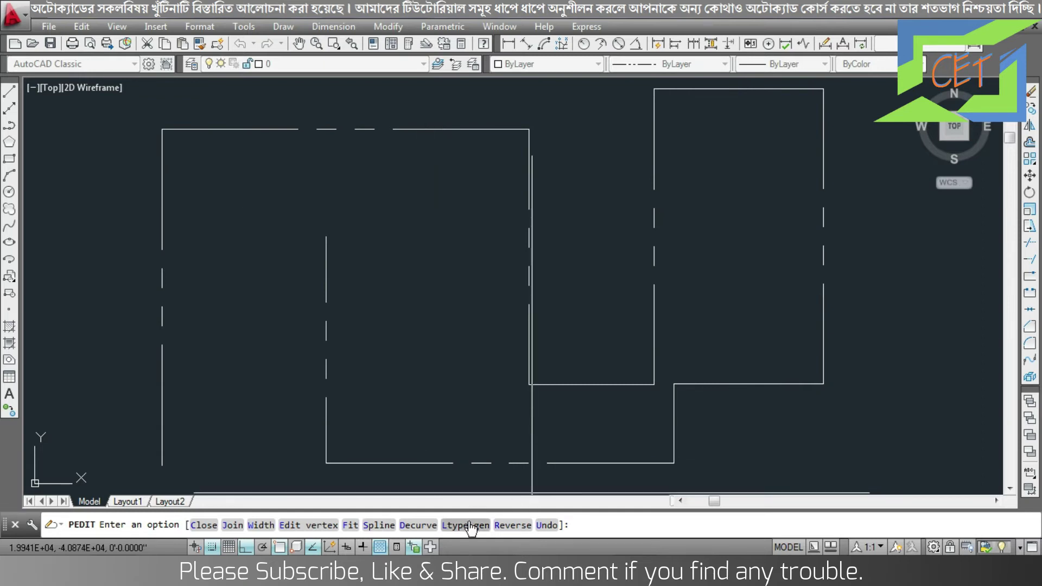
pyautogui.click(449, 524)
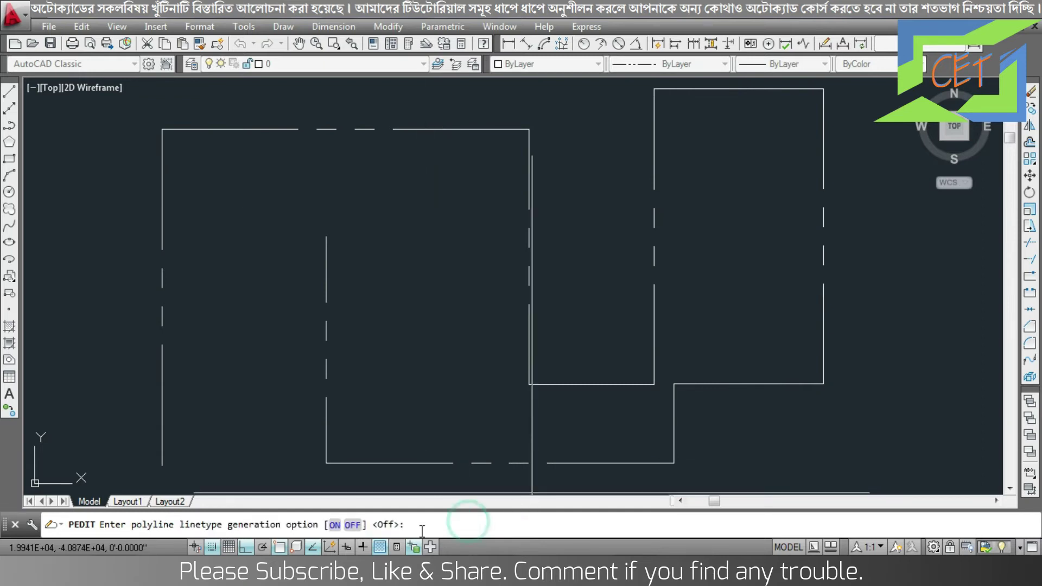
# Set Ltype gen to ON for the PHANTOM2 wall polyline.
pyautogui.click(335, 524)
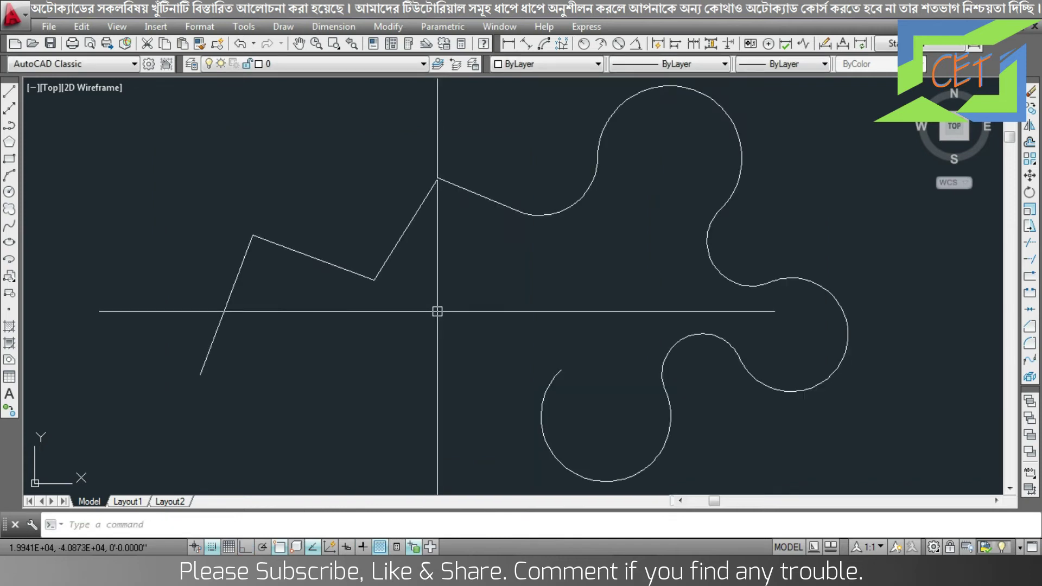
# Enter vertex editing on the zigzag-and-arc polyline, stepping Next twice and Previous twice back to the first vertex.
pyautogui.doubleClick(403, 257)
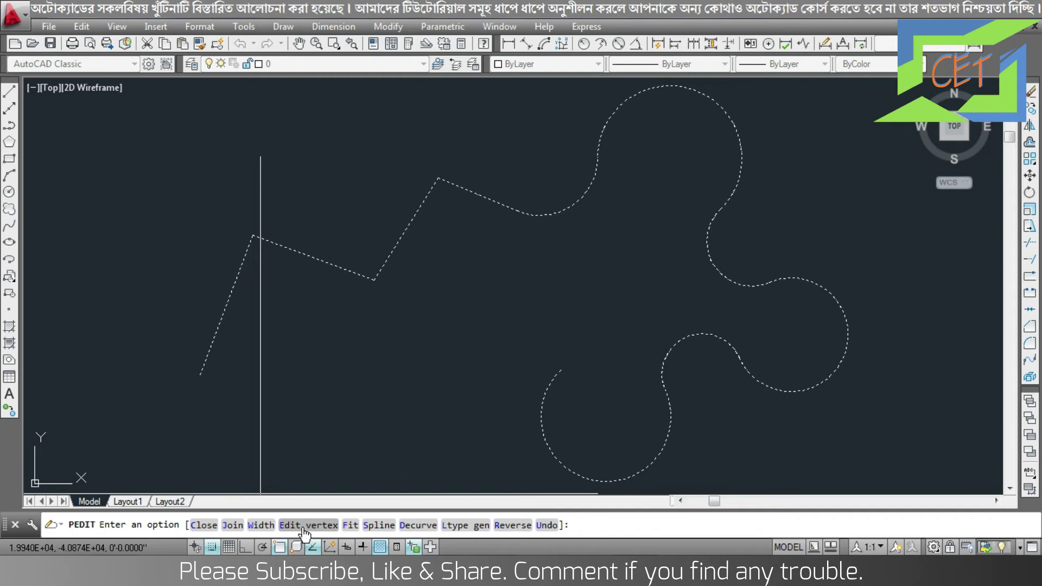
pyautogui.click(303, 529)
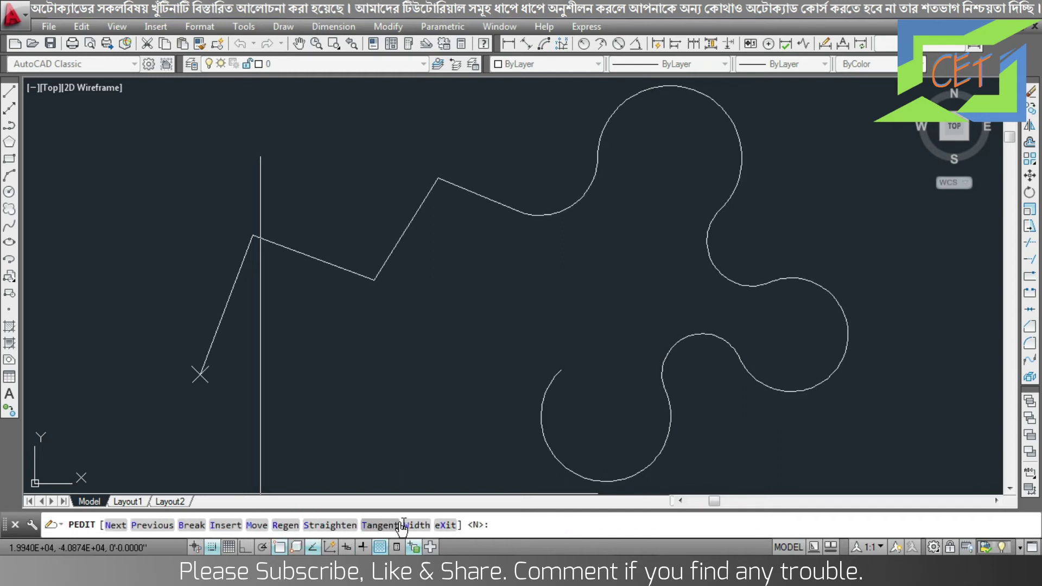
pyautogui.click(115, 526)
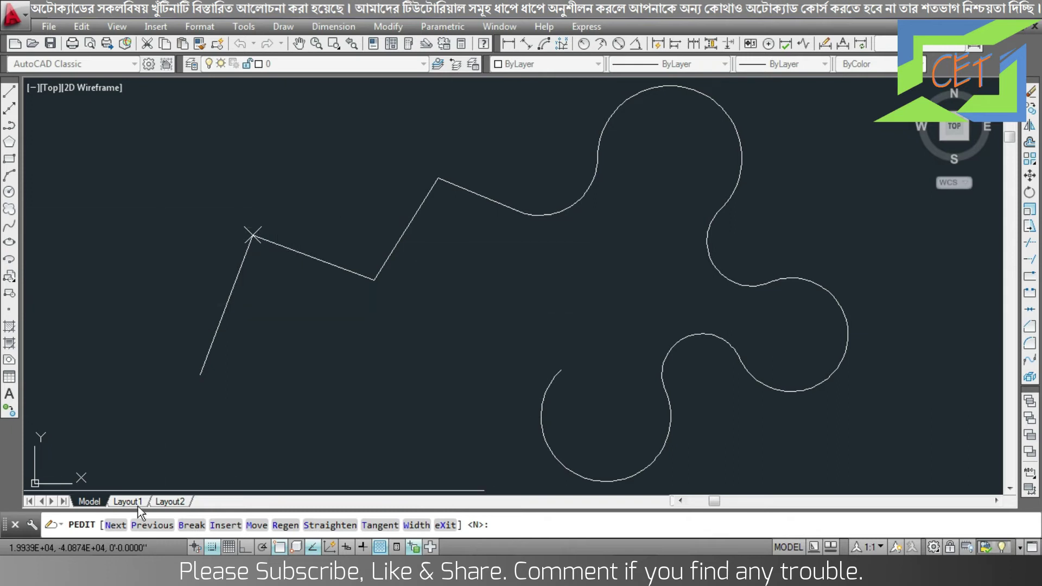
pyautogui.click(115, 526)
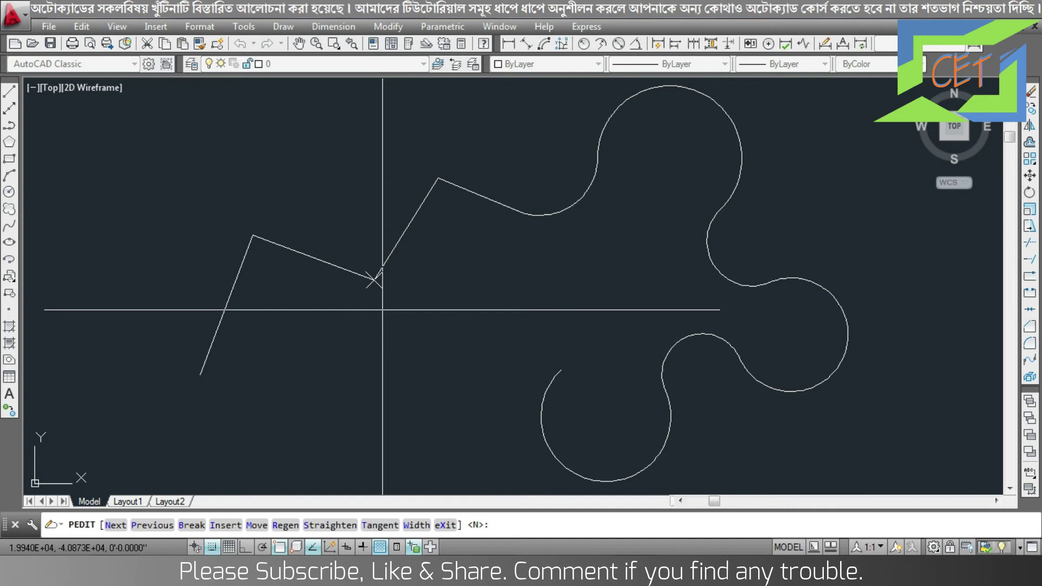
pyautogui.click(144, 526)
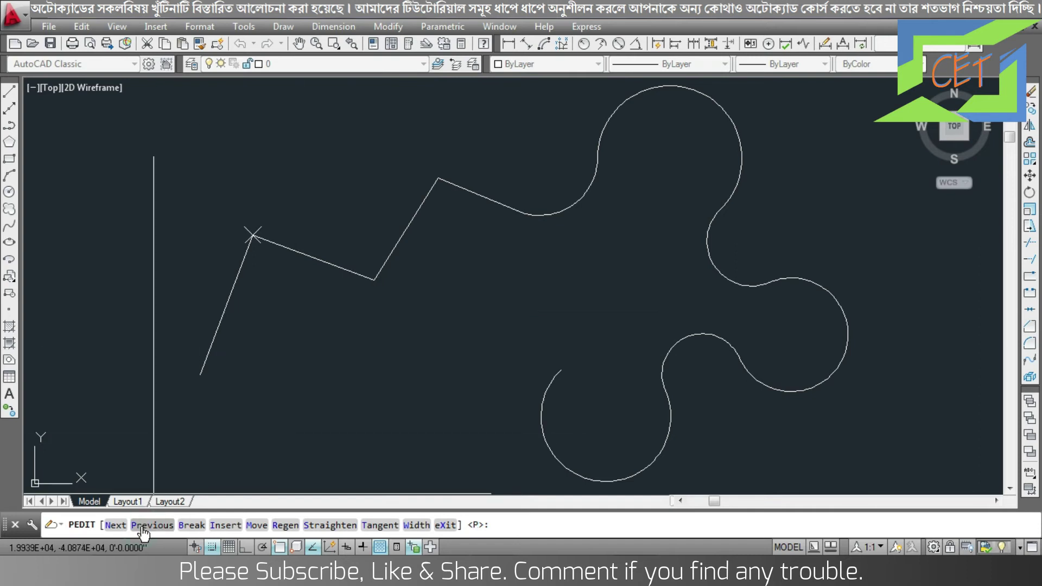
pyautogui.click(143, 529)
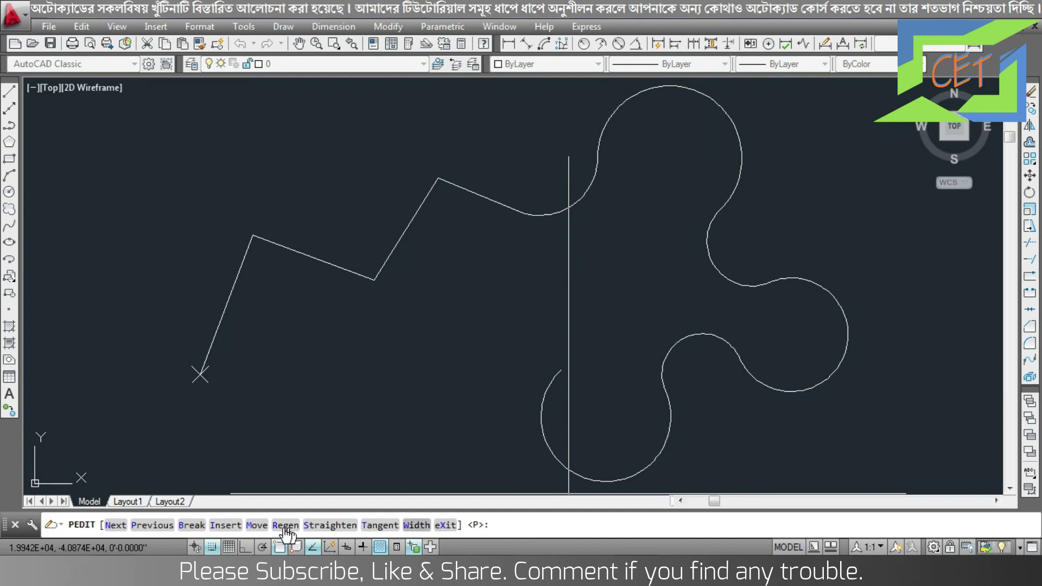
# Break off the zigzag's first segment in vertex editing, step through later vertices, and exit.
pyautogui.click(189, 526)
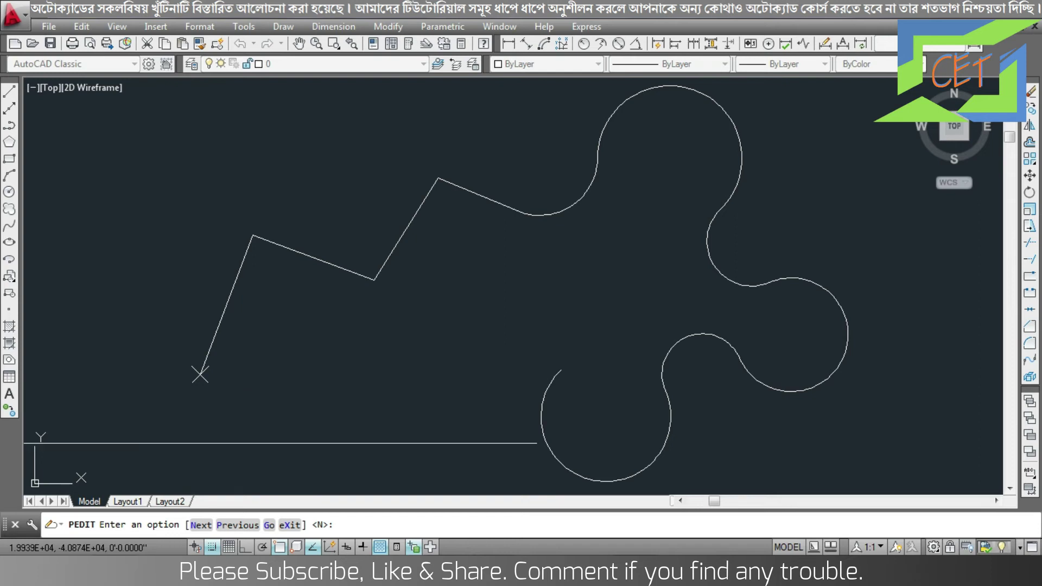
pyautogui.click(199, 525)
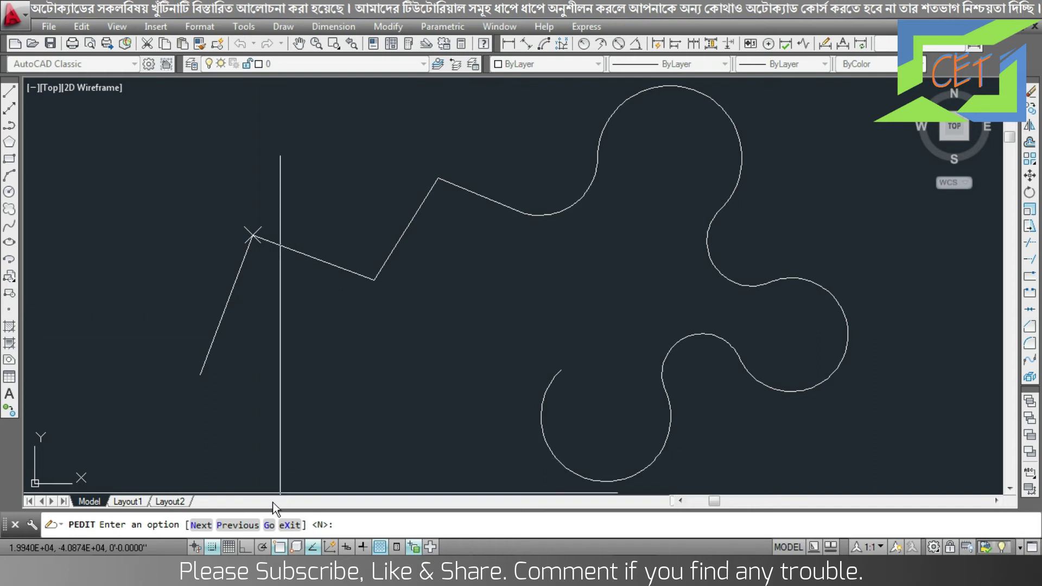
pyautogui.click(269, 525)
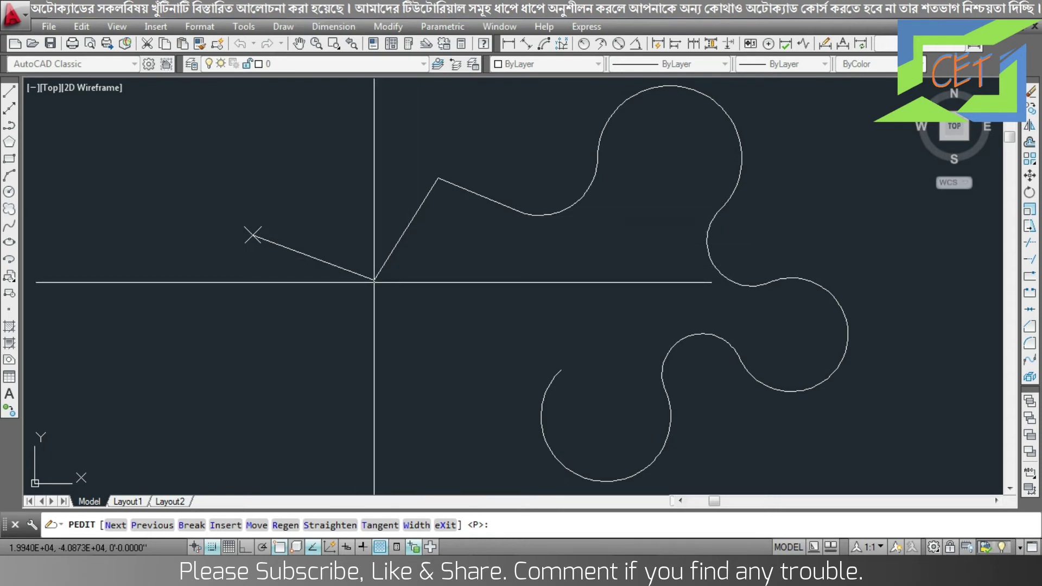
pyautogui.click(115, 525)
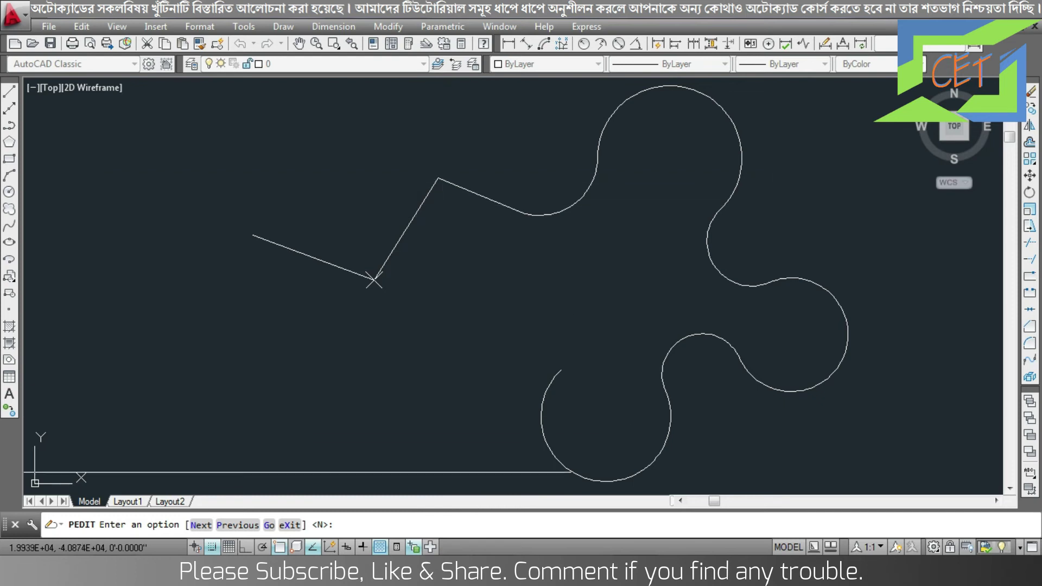
pyautogui.click(201, 525)
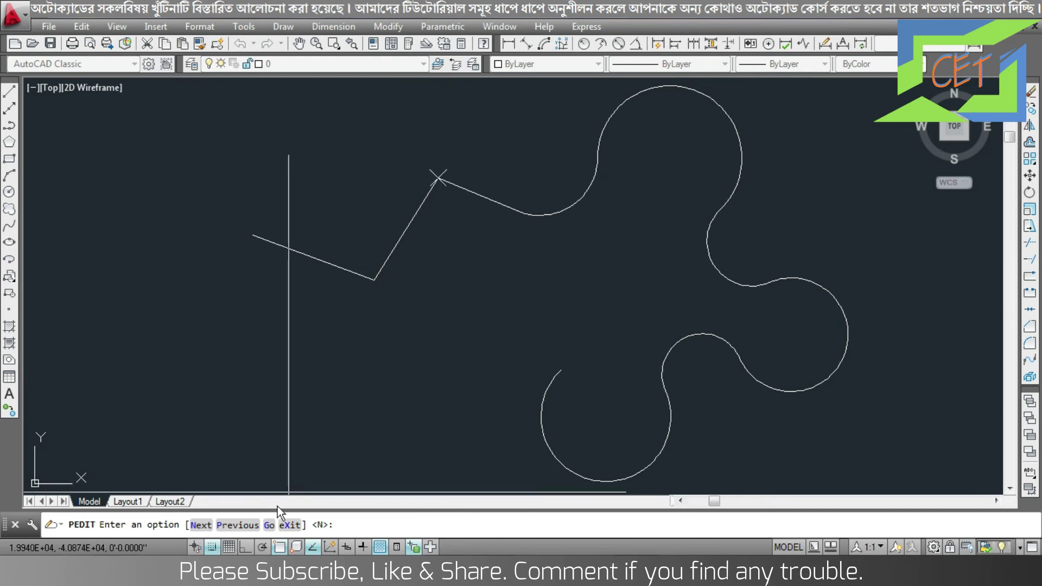
pyautogui.click(270, 525)
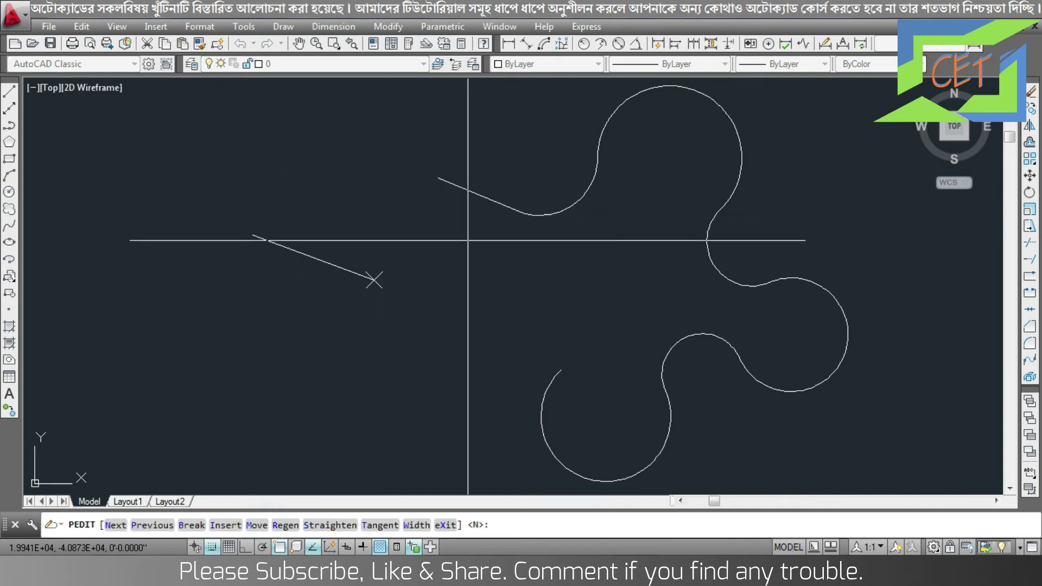
pyautogui.press('Escape')
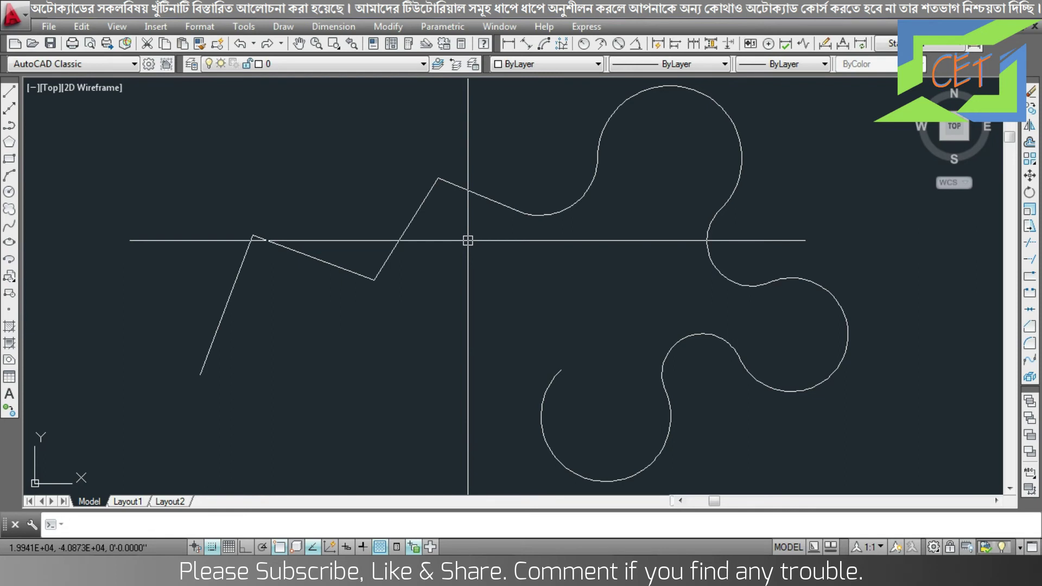
# Insert a new vertex partway down the zigzag's first leg.
pyautogui.click(415, 217)
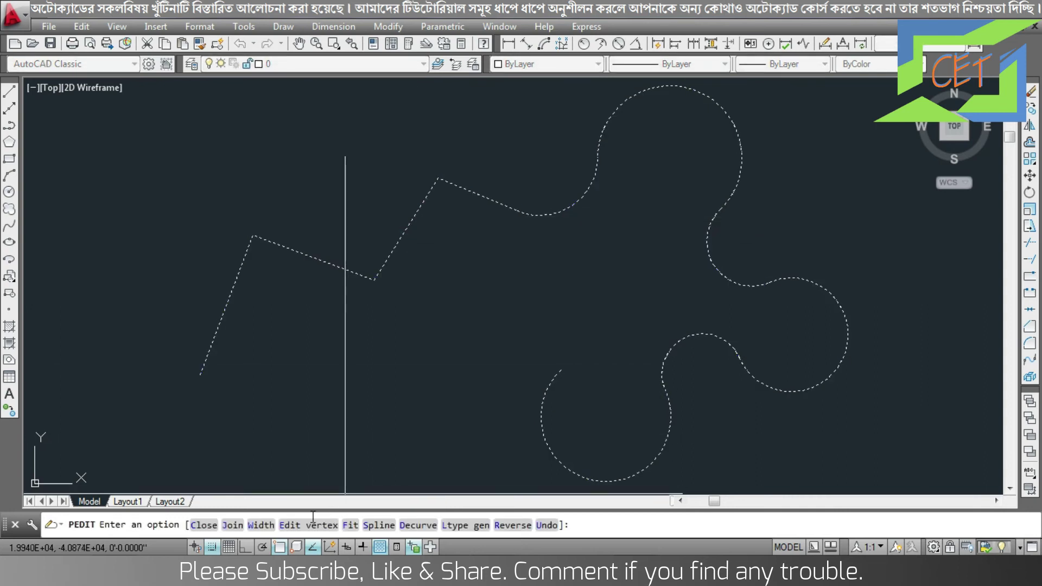
pyautogui.click(312, 524)
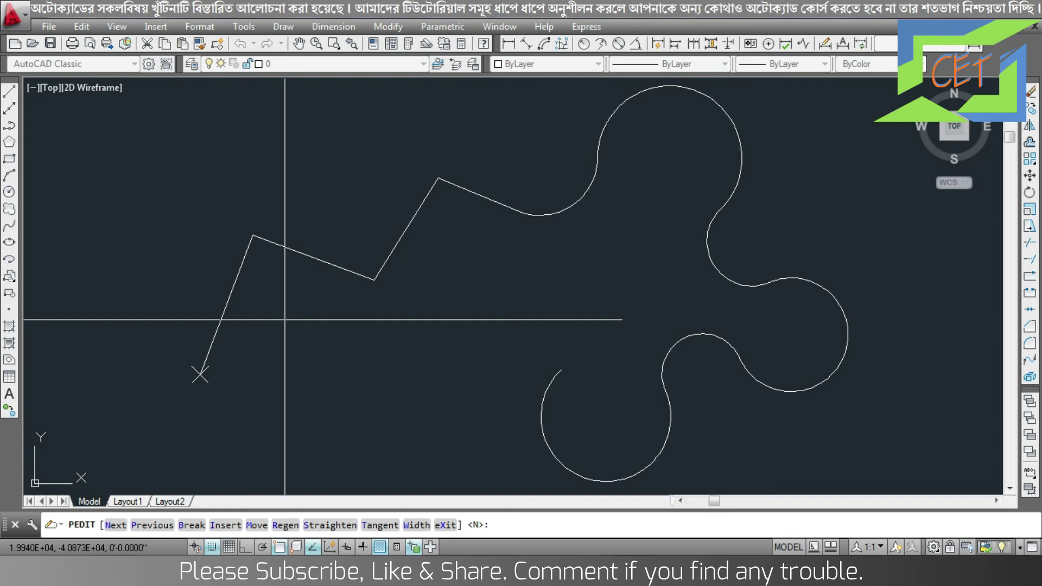
pyautogui.click(222, 526)
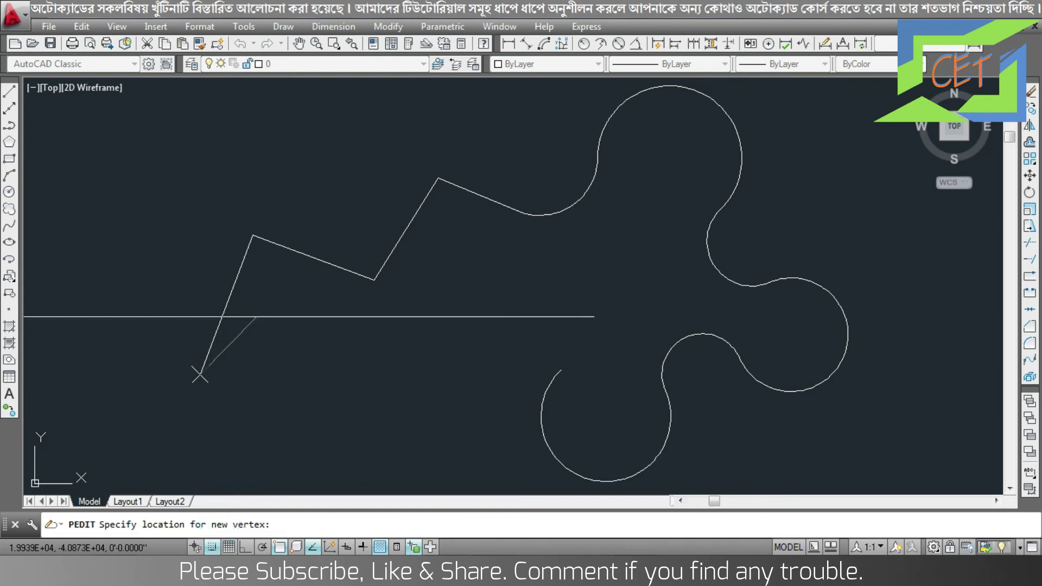
pyautogui.click(255, 315)
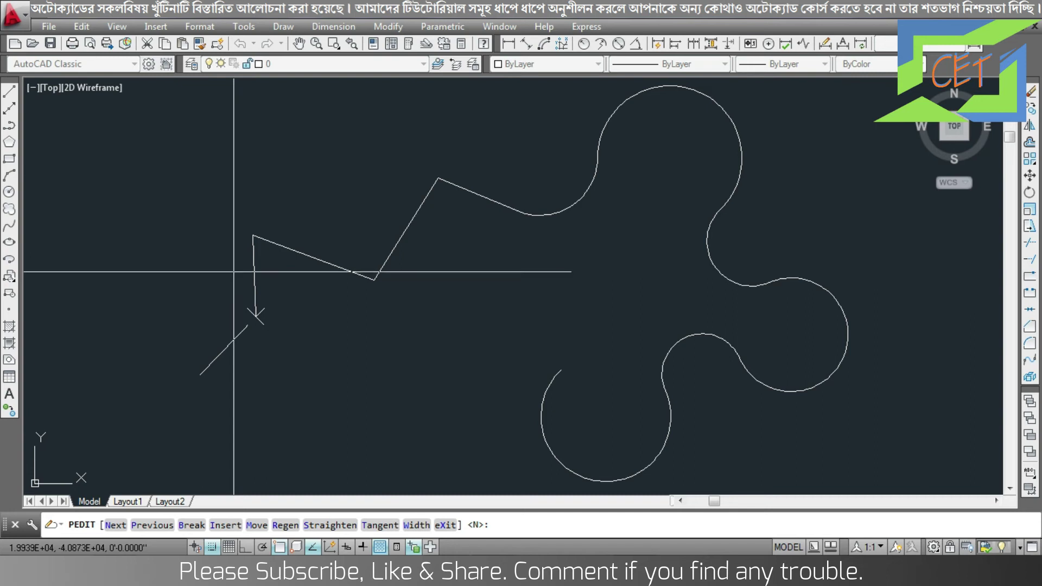
# Insert a second vertex below the second corner, step back to the start, and exit.
pyautogui.click(117, 524)
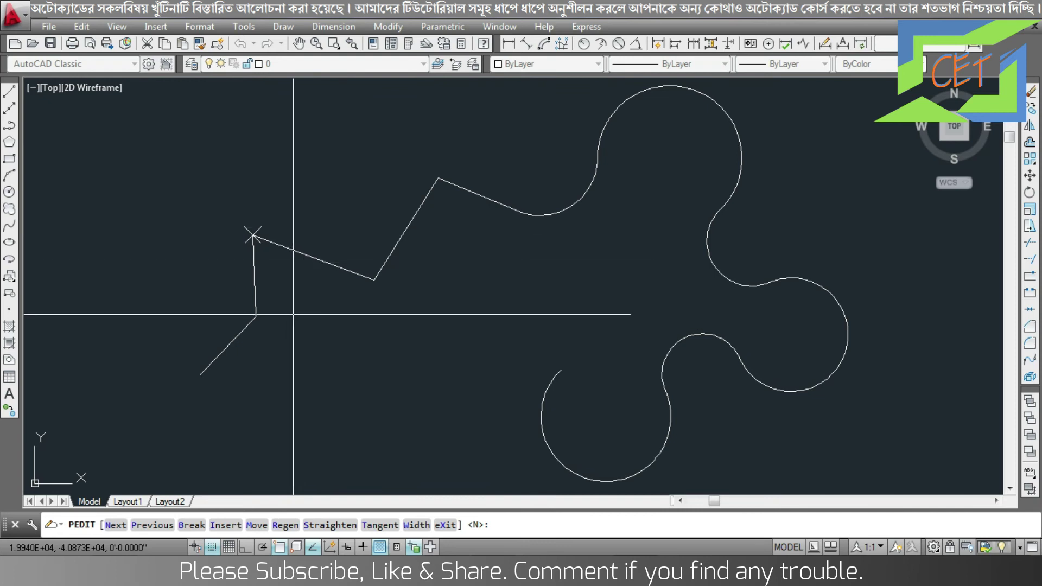
pyautogui.click(230, 525)
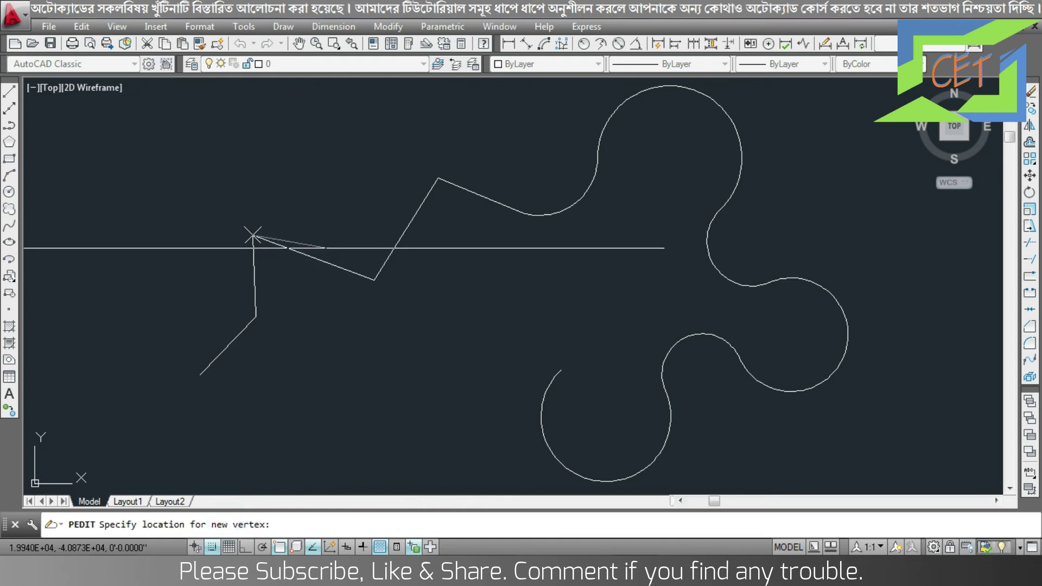
pyautogui.click(325, 293)
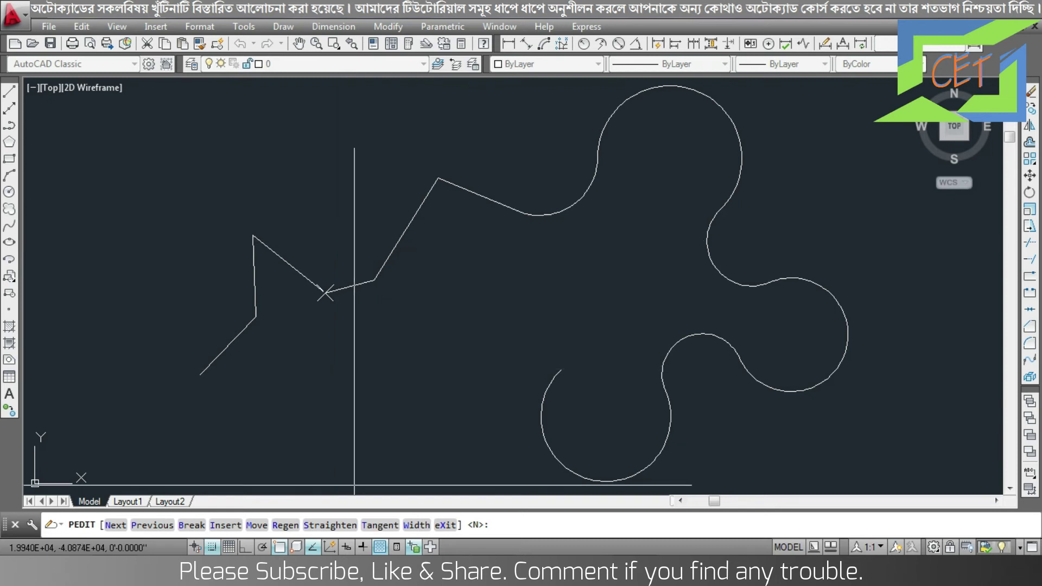
pyautogui.click(154, 525)
pyautogui.click(154, 525)
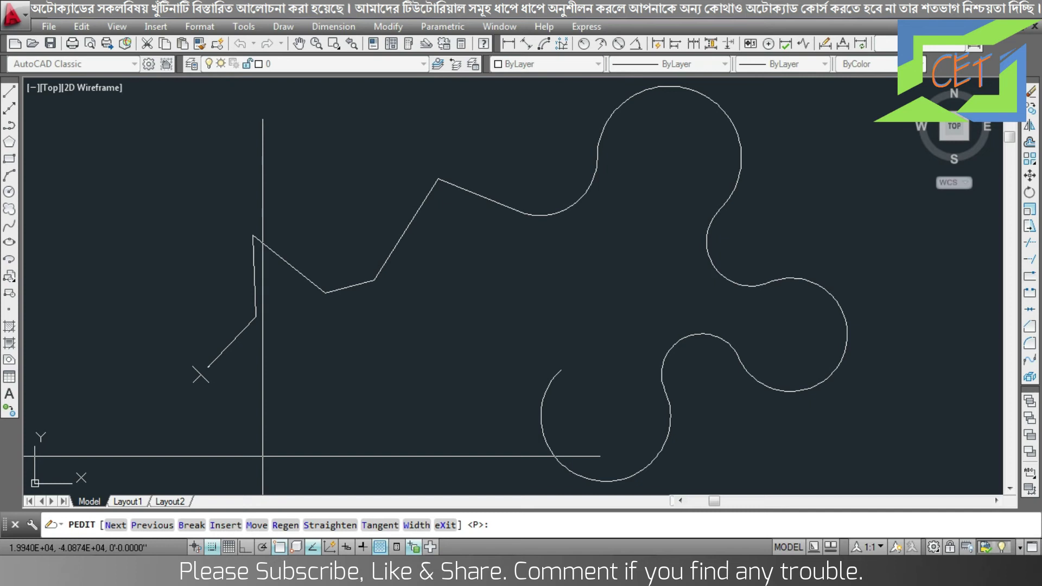
pyautogui.press('Escape')
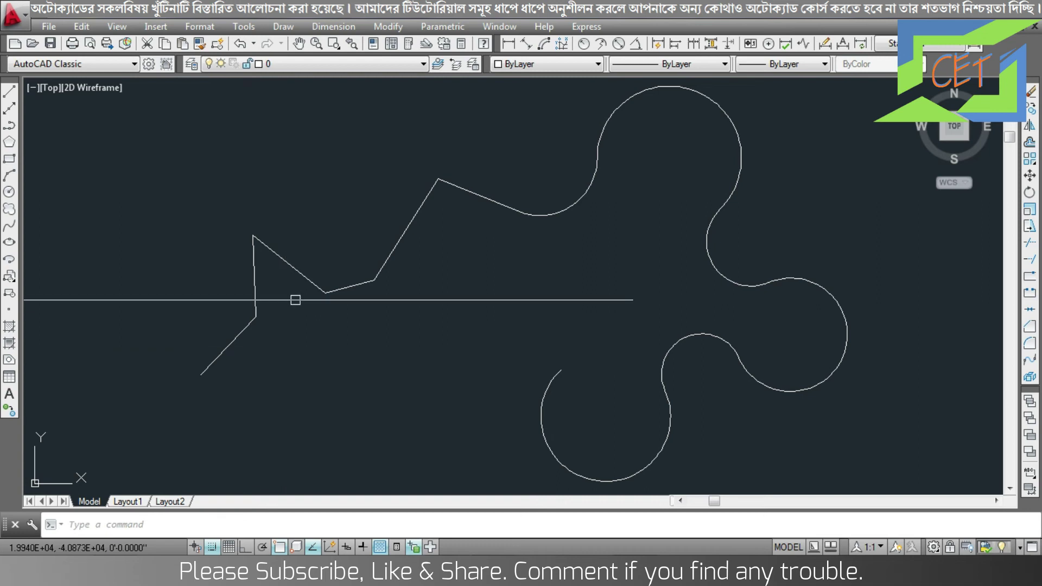
# Grip-stretch the upper-left corner higher and pull the inserted dip vertex further down.
pyautogui.click(306, 280)
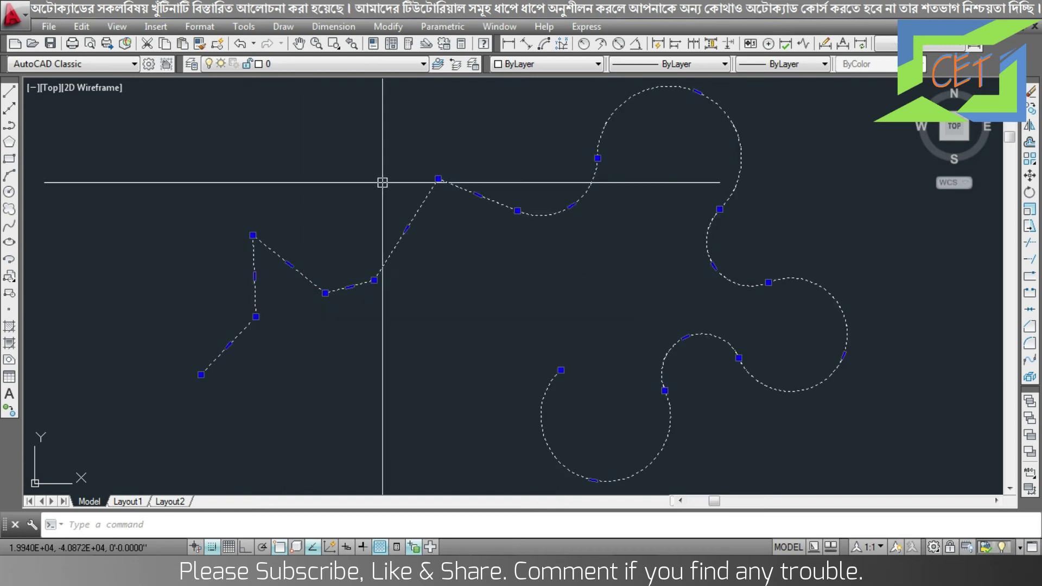
pyautogui.click(253, 235)
pyautogui.click(220, 181)
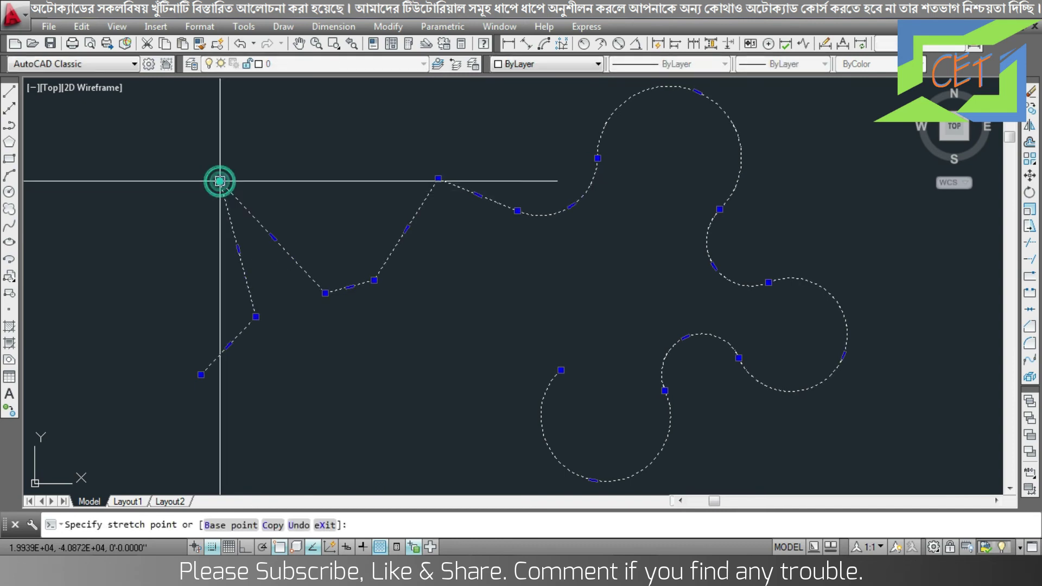
pyautogui.click(325, 293)
pyautogui.click(368, 380)
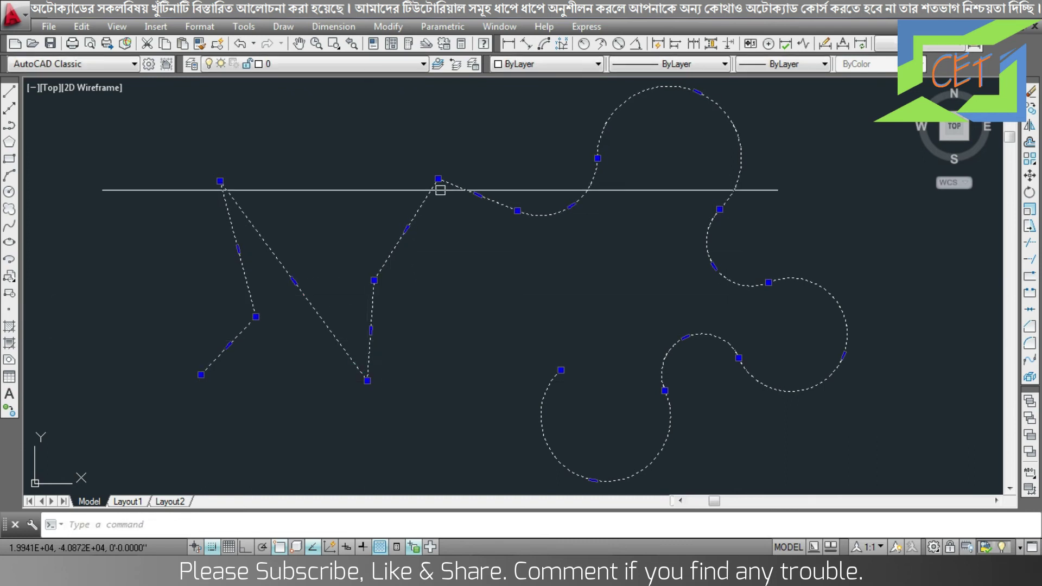
# Move the top corner vertex up-left, then undo that move and reselect the polyline.
pyautogui.click(438, 179)
pyautogui.click(373, 139)
pyautogui.press('Escape')
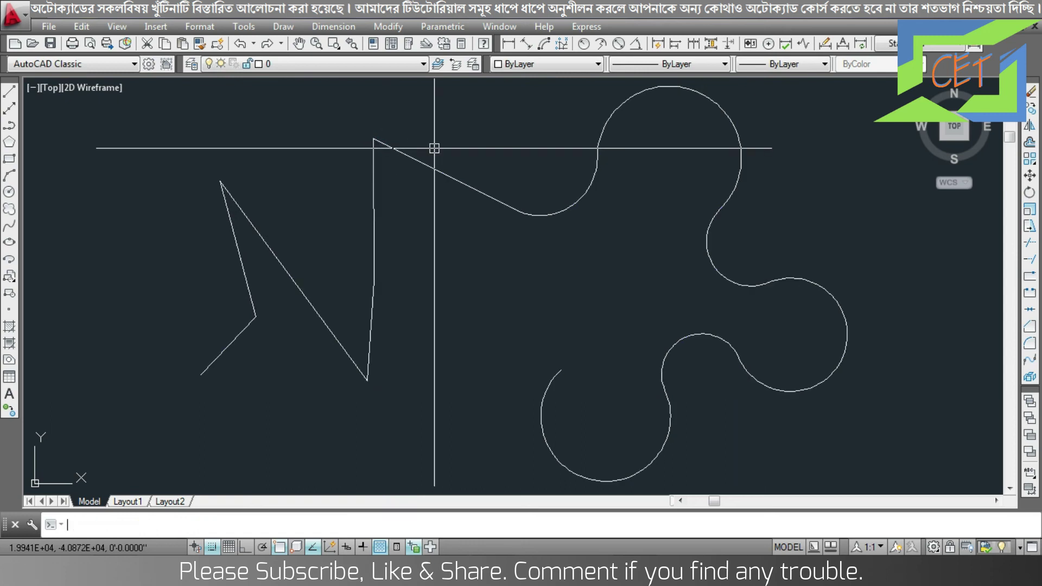
pyautogui.hotkey('ctrl', 'z')
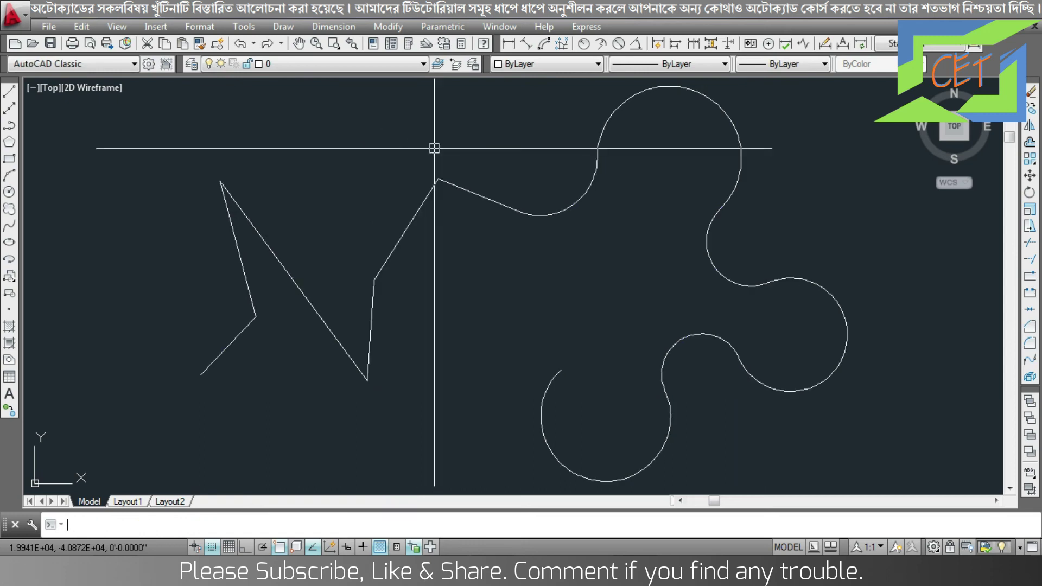
pyautogui.click(431, 190)
# In vertex editing, move the polyline's first vertex down and to the right.
pyautogui.doubleClick(431, 189)
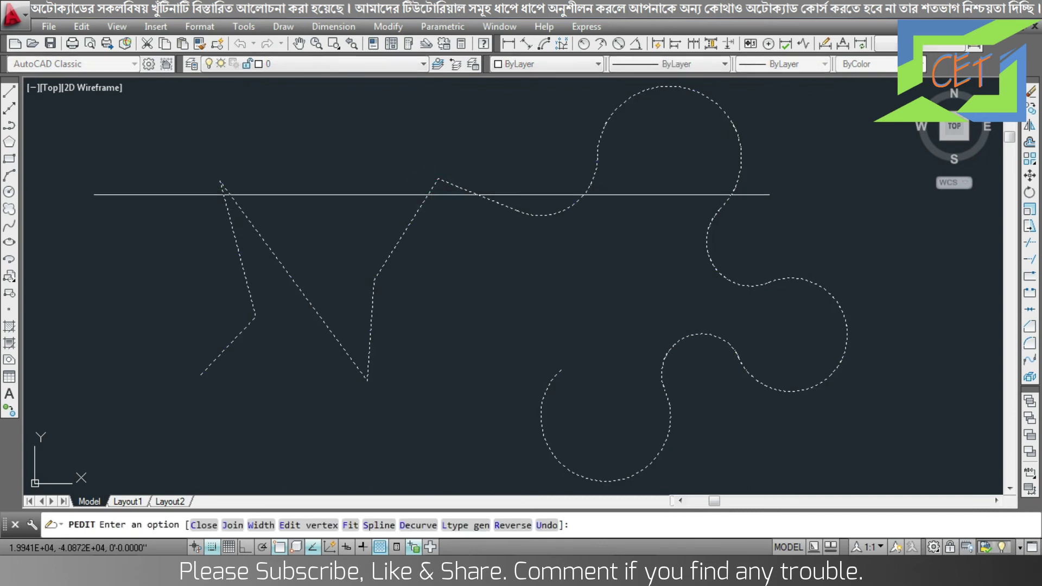
pyautogui.click(296, 535)
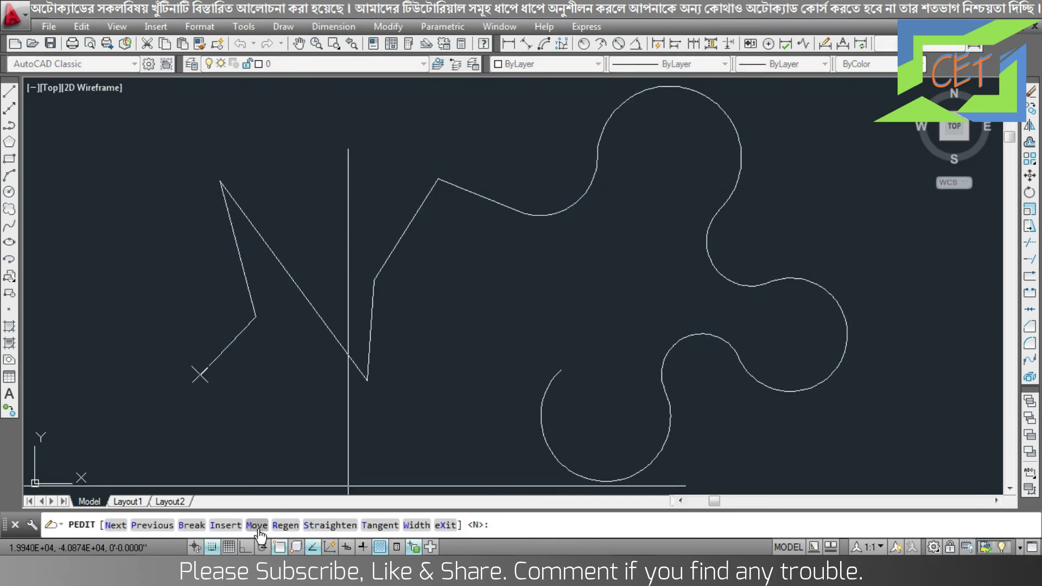
pyautogui.click(260, 527)
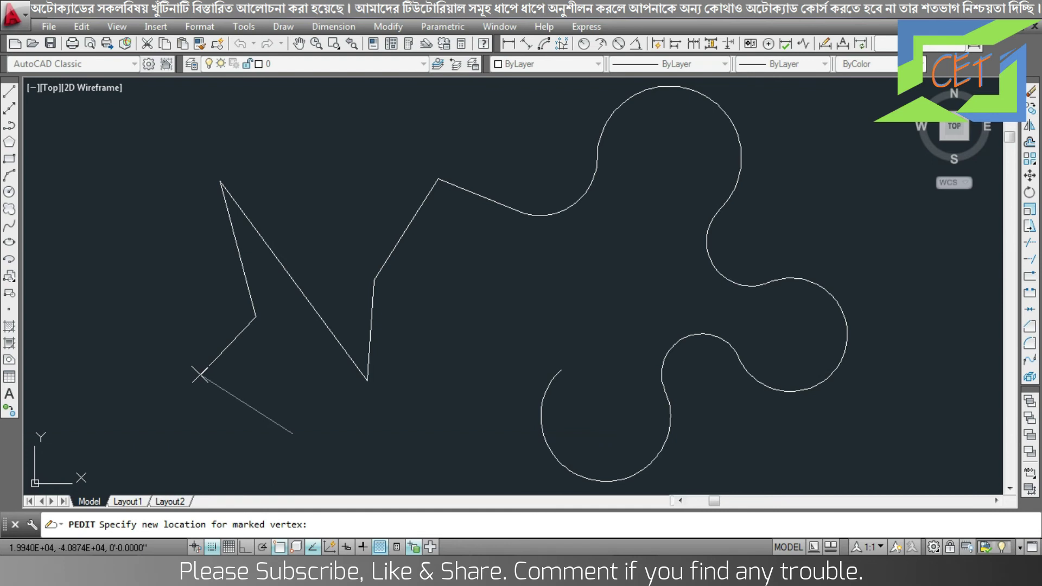
pyautogui.click(295, 434)
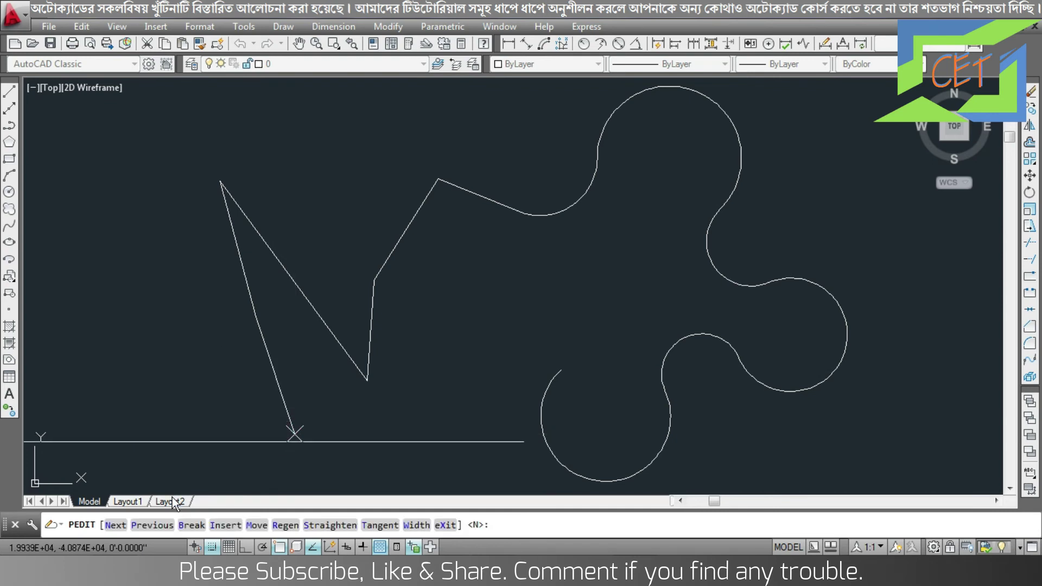
# Step to the second vertex and move it out to the far left.
pyautogui.click(129, 525)
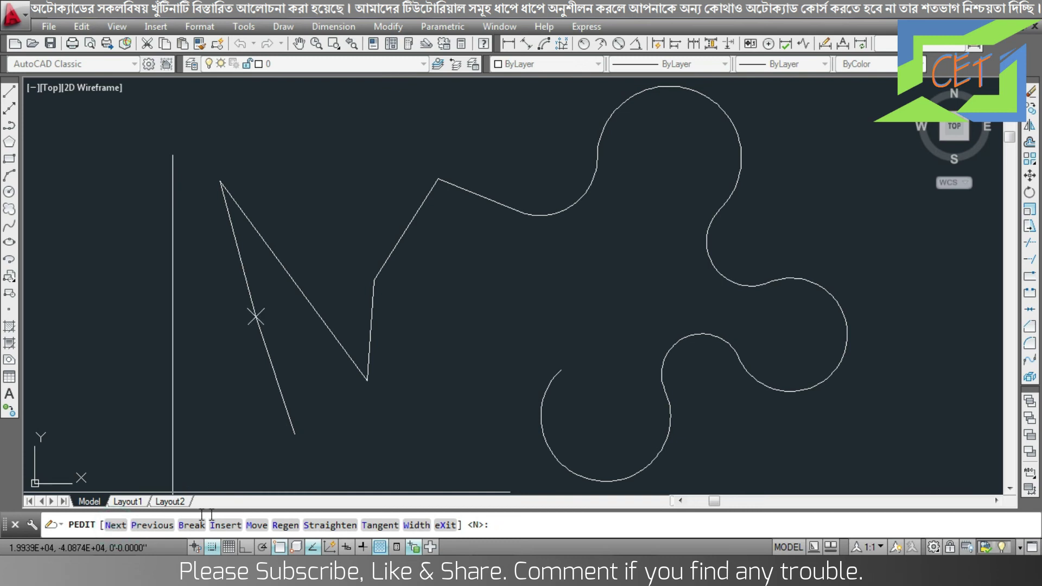
pyautogui.click(255, 525)
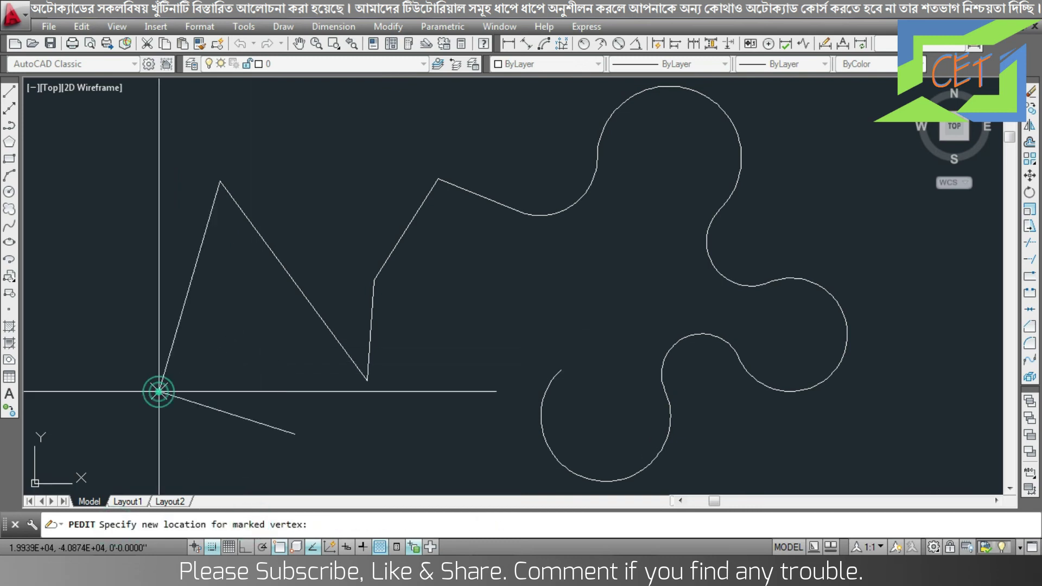
pyautogui.click(158, 390)
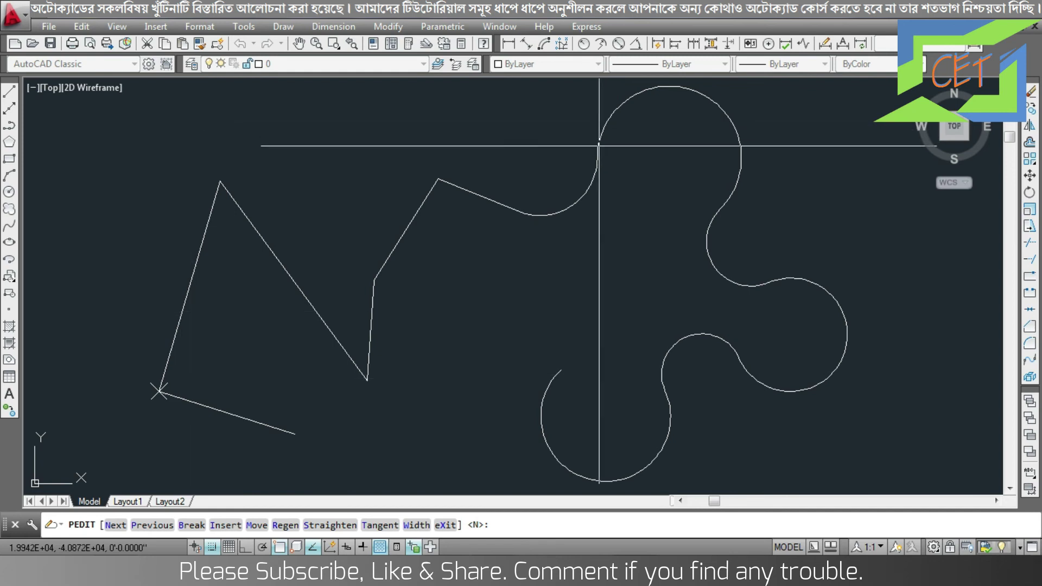
# Advance the vertex marker two vertices and straighten the arc between the marked vertices.
pyautogui.click(117, 527)
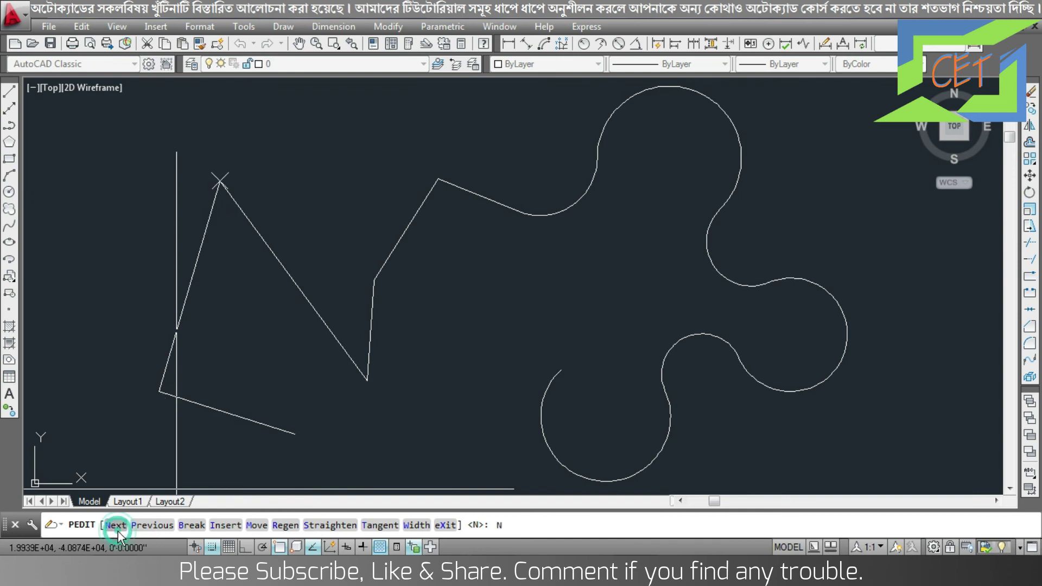
pyautogui.click(117, 529)
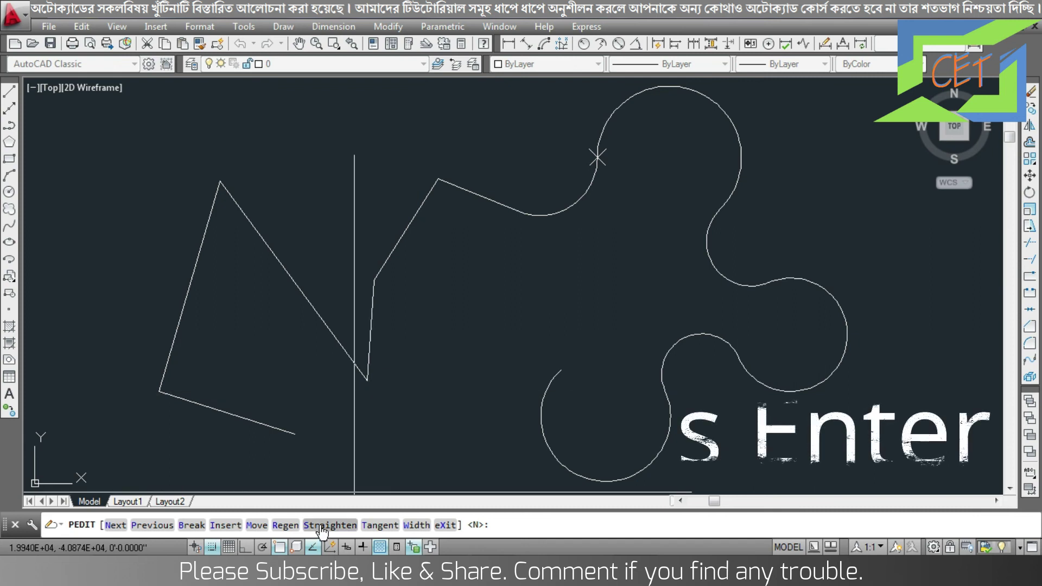
pyautogui.write('s')
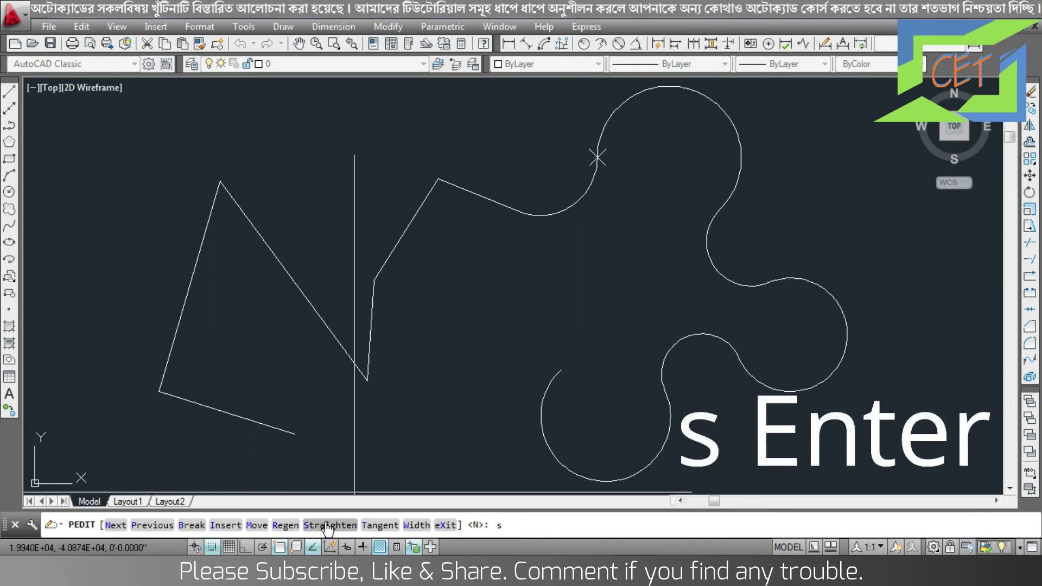
pyautogui.press('Return')
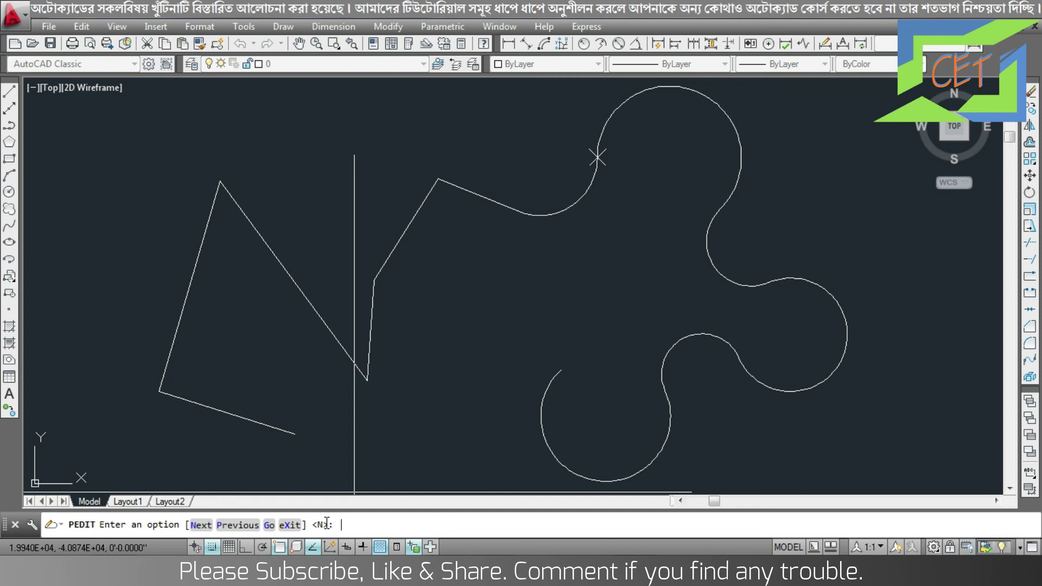
pyautogui.click(201, 525)
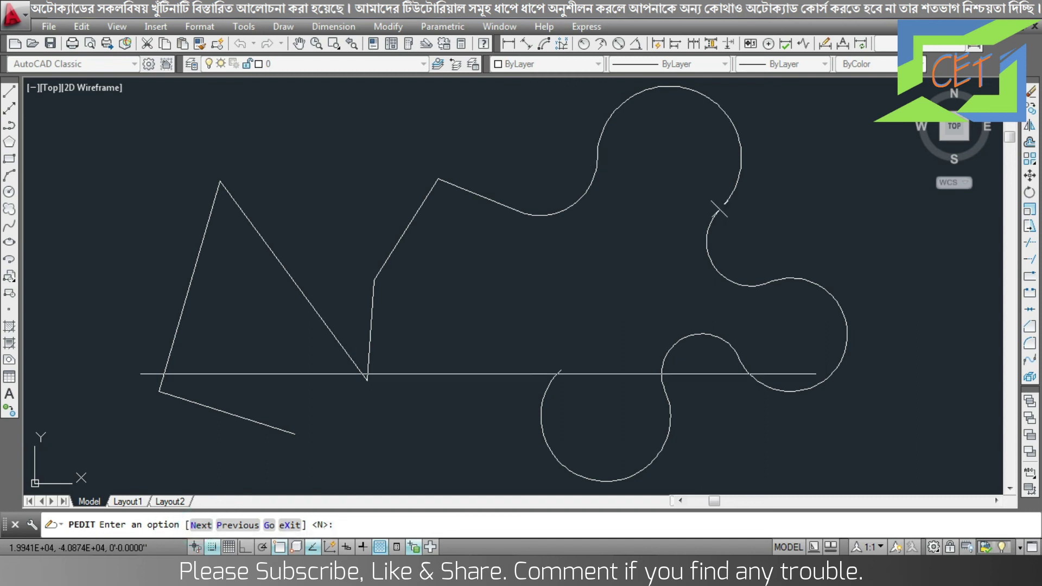
pyautogui.click(269, 524)
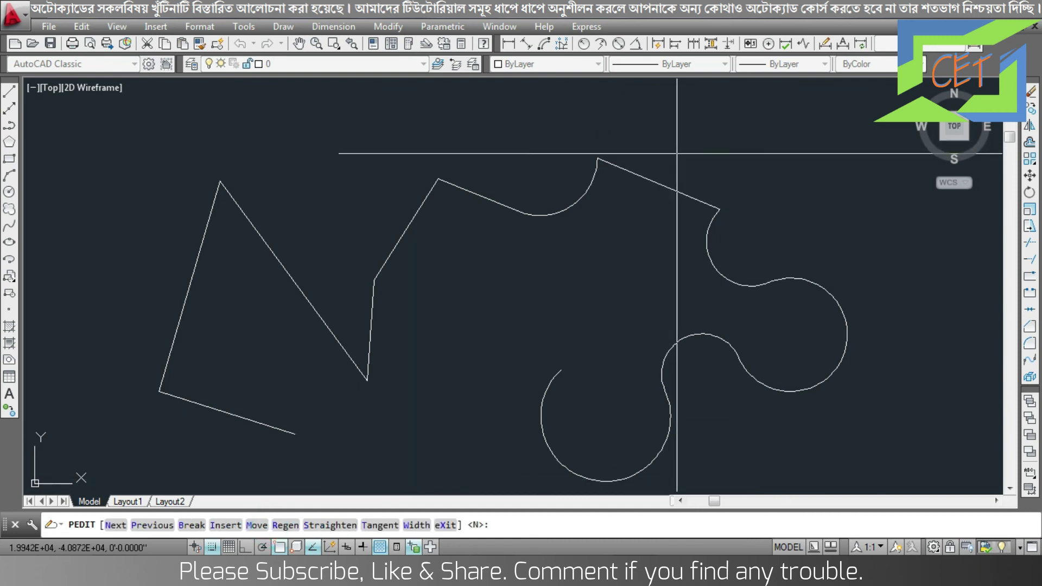
# Straighten the first right-side loop into a straight segment between its two vertices.
pyautogui.scroll(2, 866, 392)
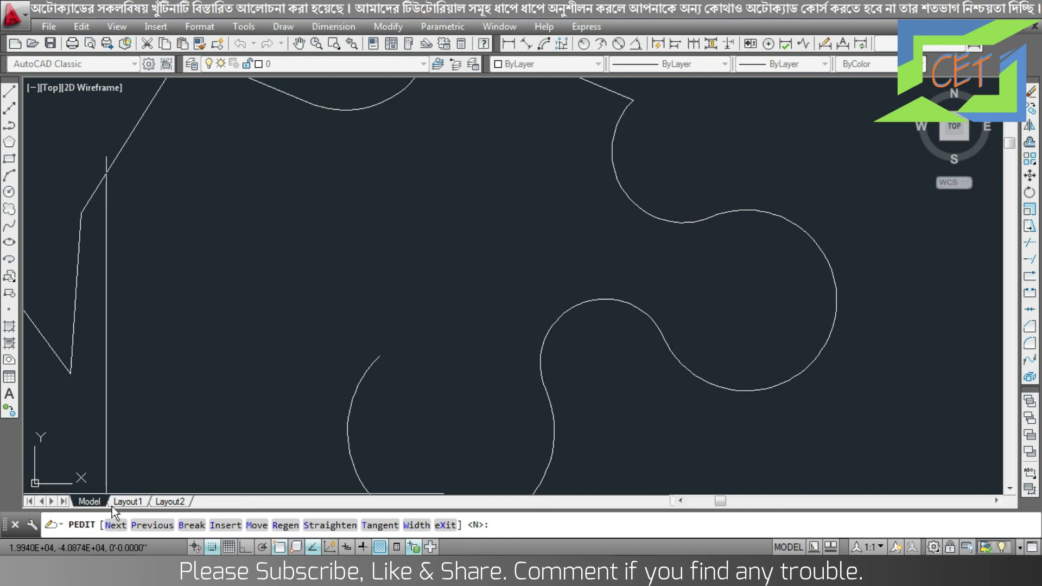
pyautogui.click(114, 524)
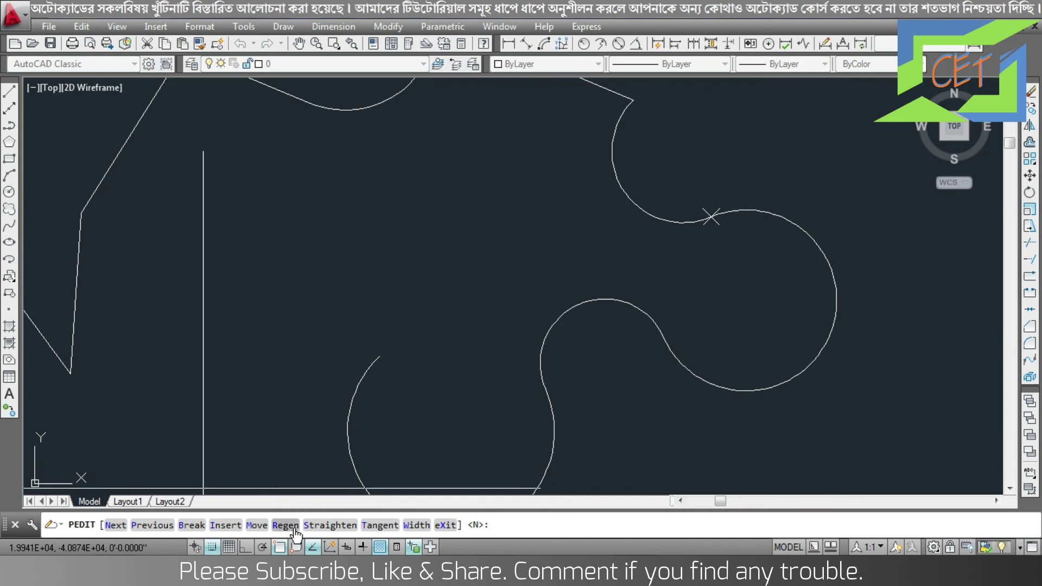
pyautogui.click(314, 525)
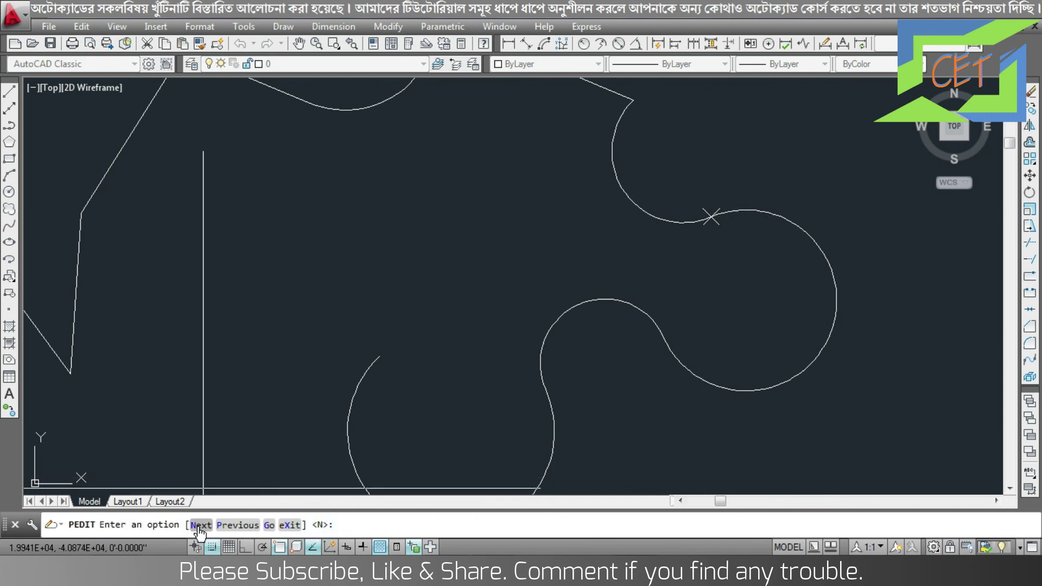
pyautogui.click(199, 525)
pyautogui.click(269, 525)
# Straighten the second right-side loop into a straight segment as well.
pyautogui.moveTo(711, 422); pyautogui.dragTo(752, 329, button='middle')
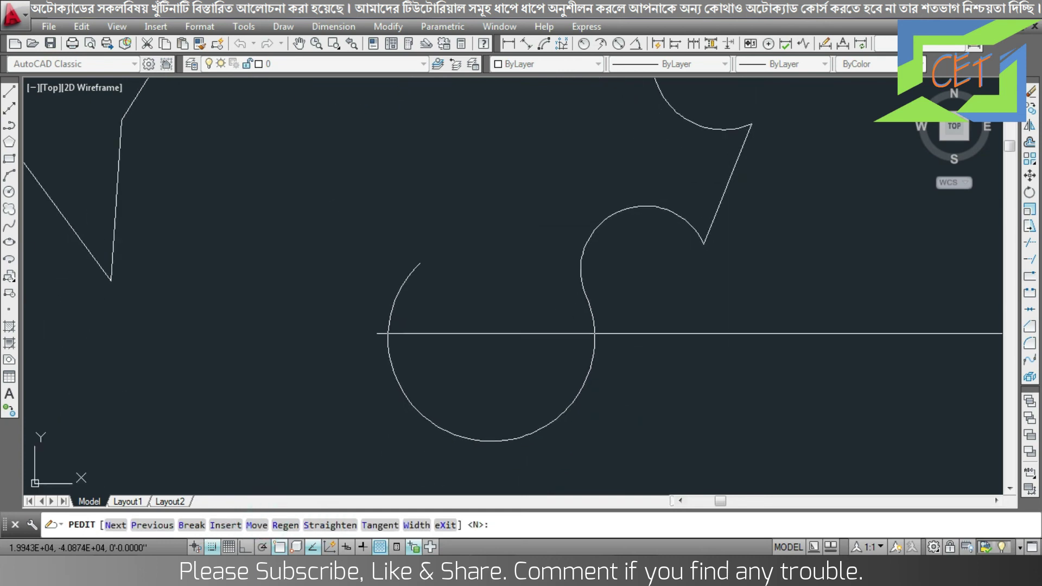
pyautogui.click(115, 525)
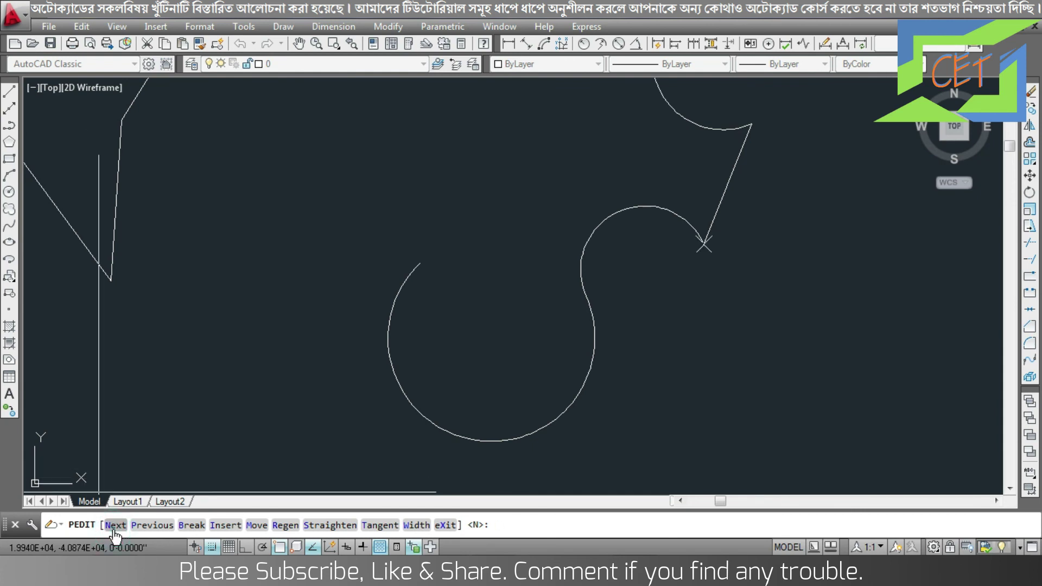
pyautogui.click(329, 525)
pyautogui.click(200, 524)
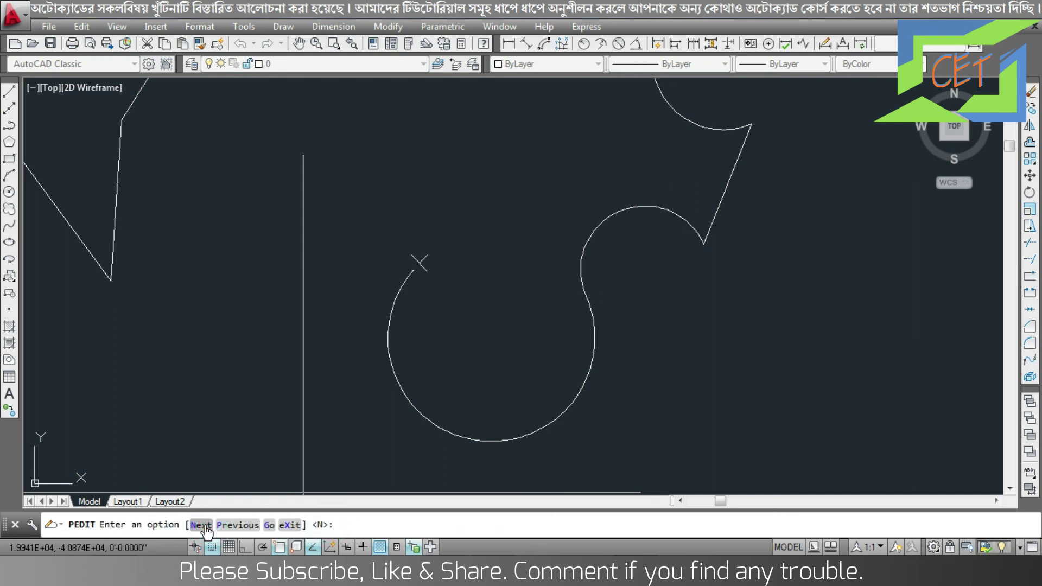
pyautogui.click(264, 525)
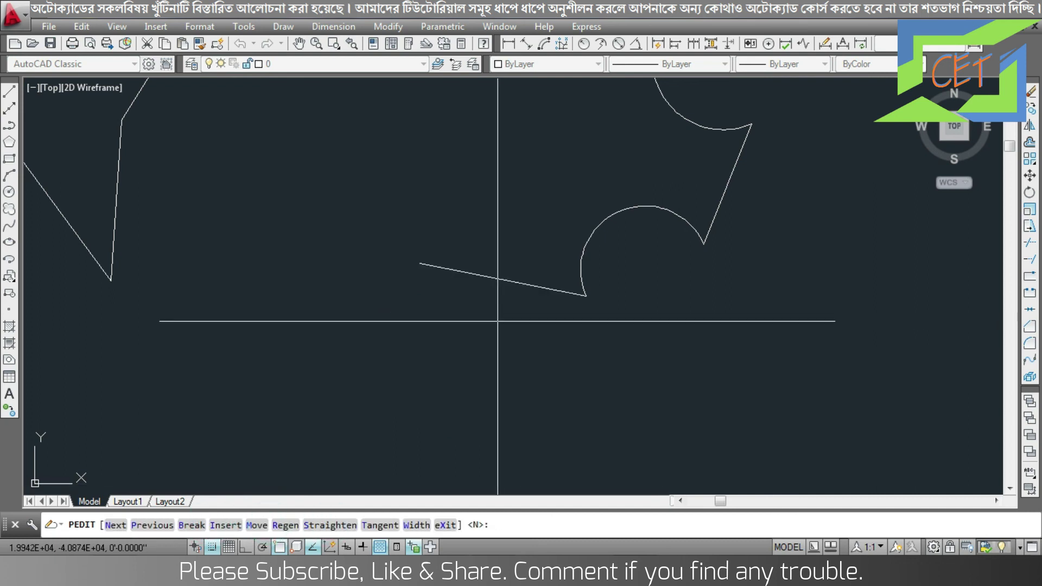
pyautogui.scroll(-5, 497, 321)
pyautogui.scroll(3, 636, 293)
pyautogui.scroll(2, 635, 293)
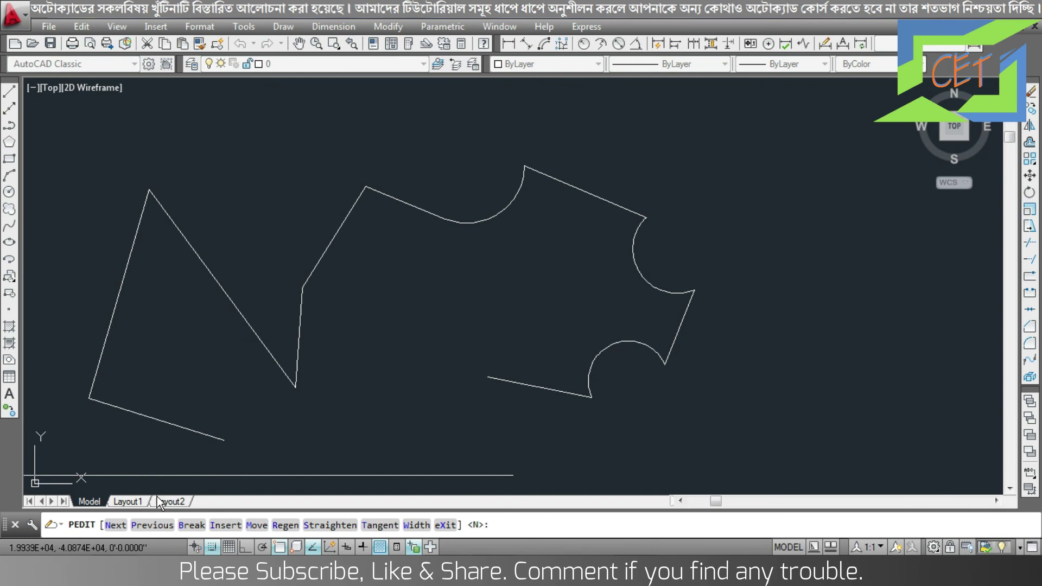
# Fit a spline through the polyline and set a tangent direction at the lower vertex.
pyautogui.click(444, 525)
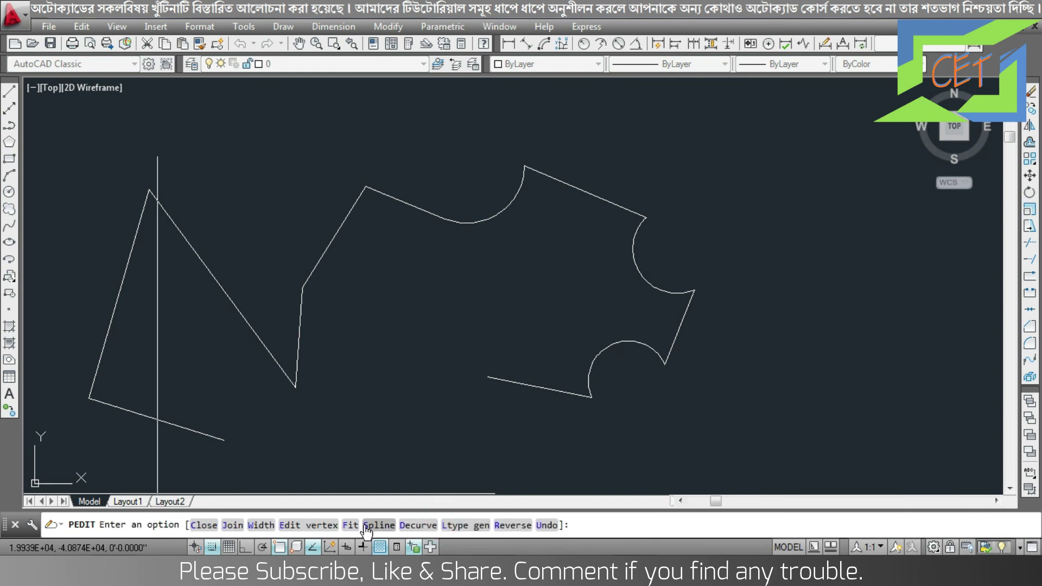
pyautogui.click(367, 525)
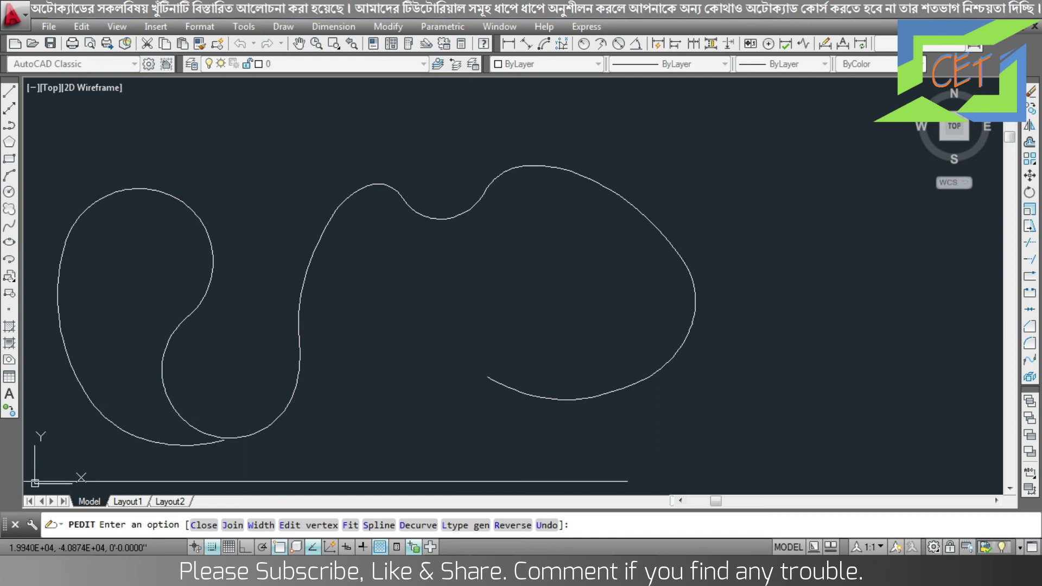
pyautogui.click(302, 525)
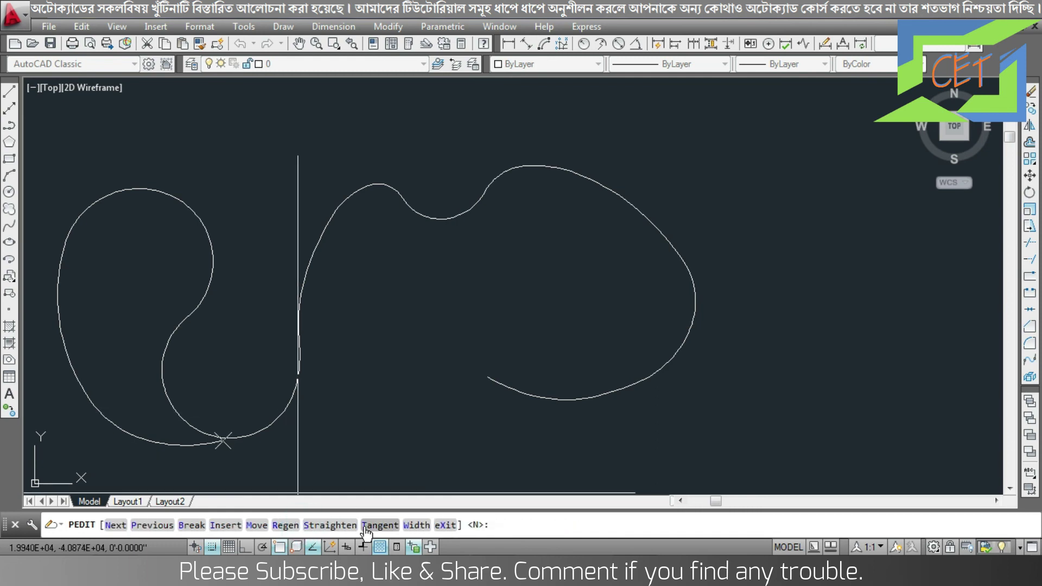
pyautogui.click(369, 525)
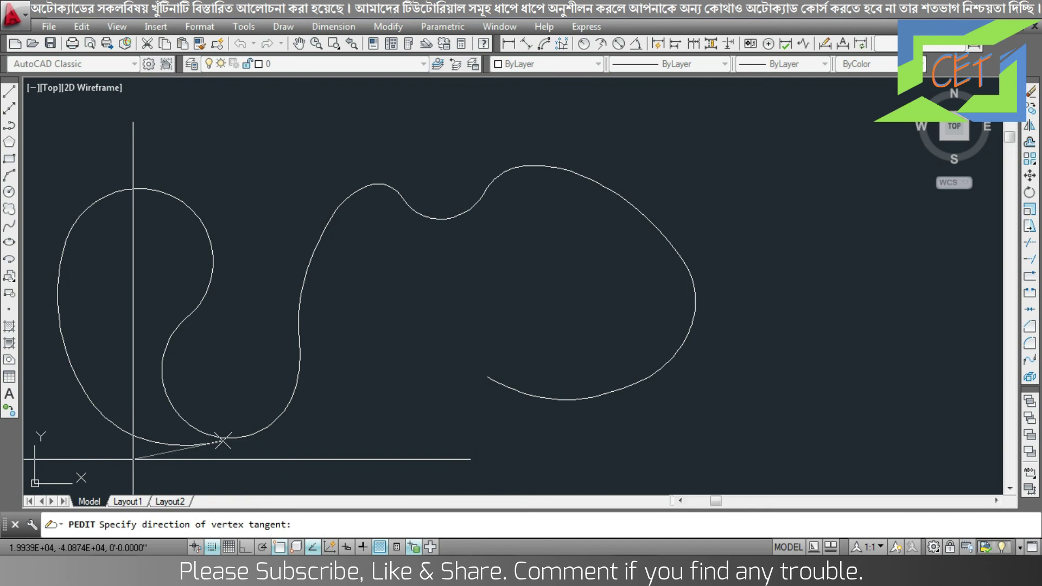
pyautogui.click(133, 459)
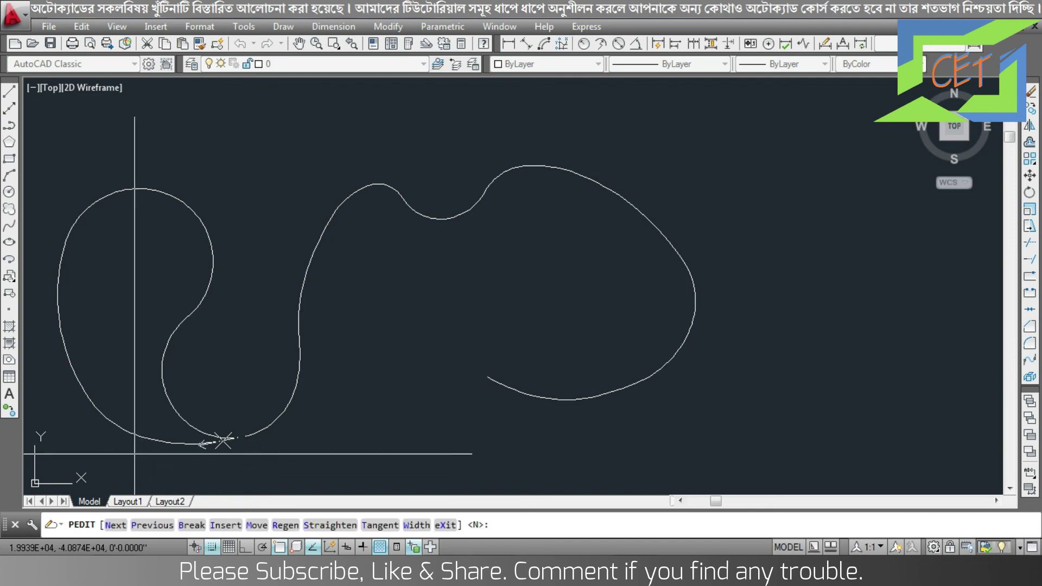
pyautogui.scroll(5, 193, 445)
pyautogui.scroll(-3, 194, 444)
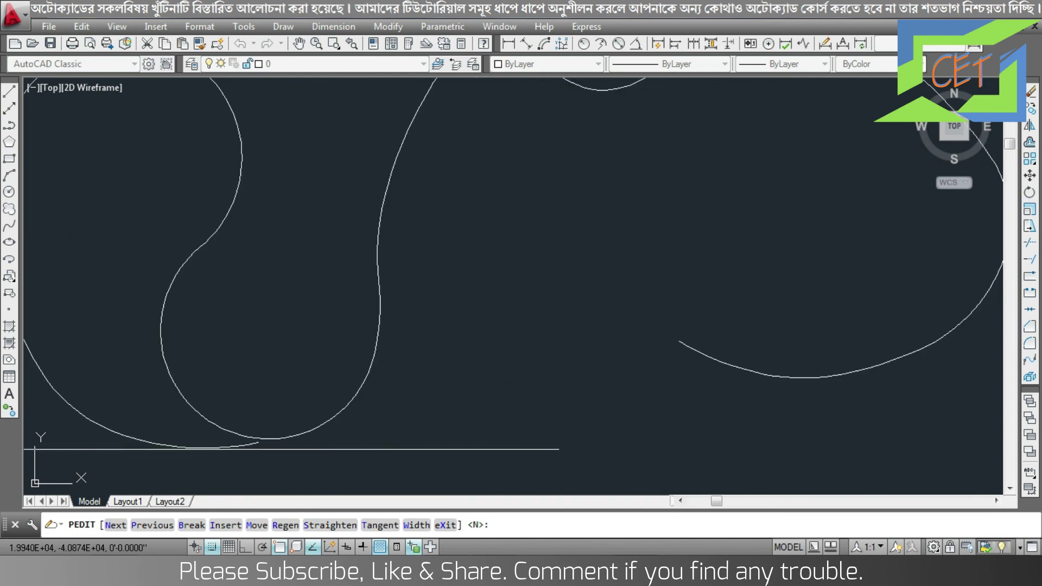
pyautogui.scroll(-2, 216, 444)
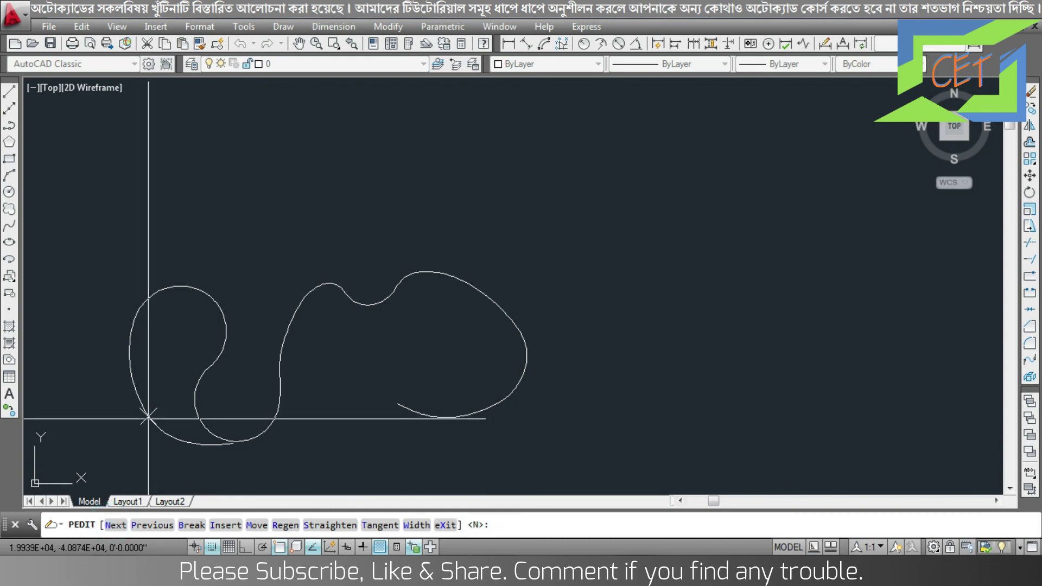
pyautogui.scroll(5, 149, 420)
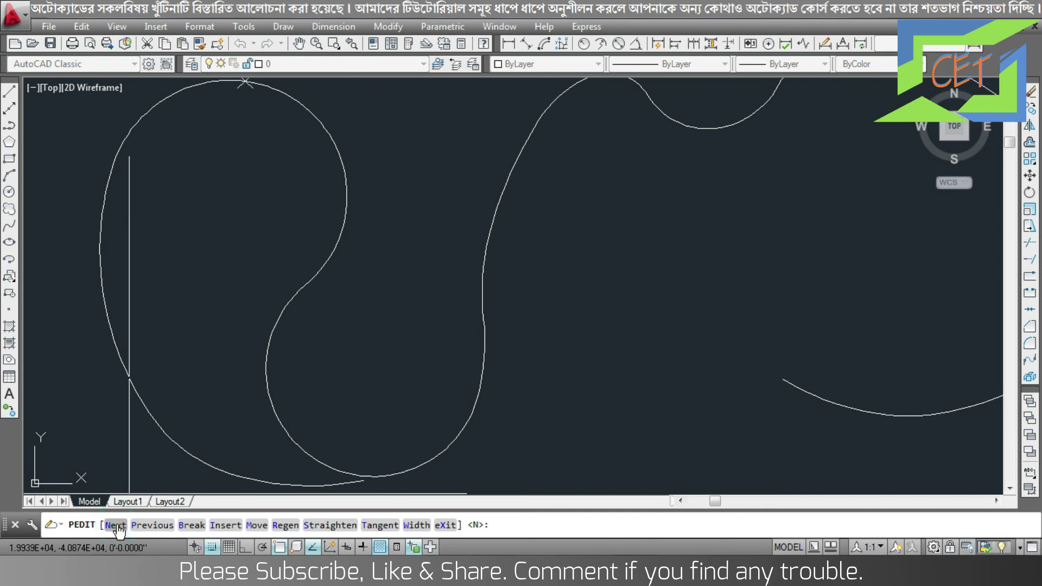
# Set a second tangent direction at the previous vertex, reshaping the curve.
pyautogui.click(154, 524)
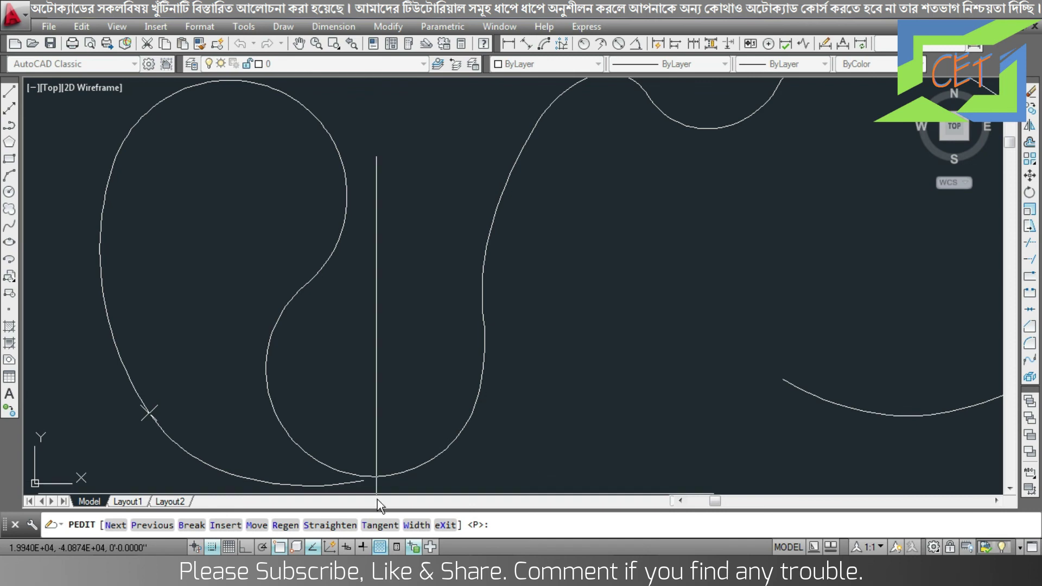
pyautogui.click(366, 525)
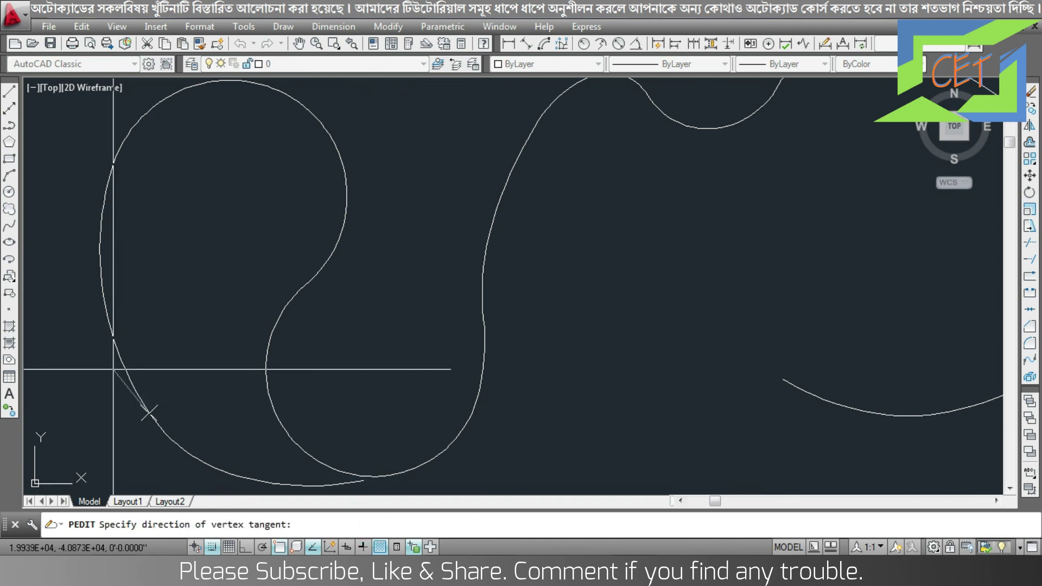
pyautogui.click(64, 377)
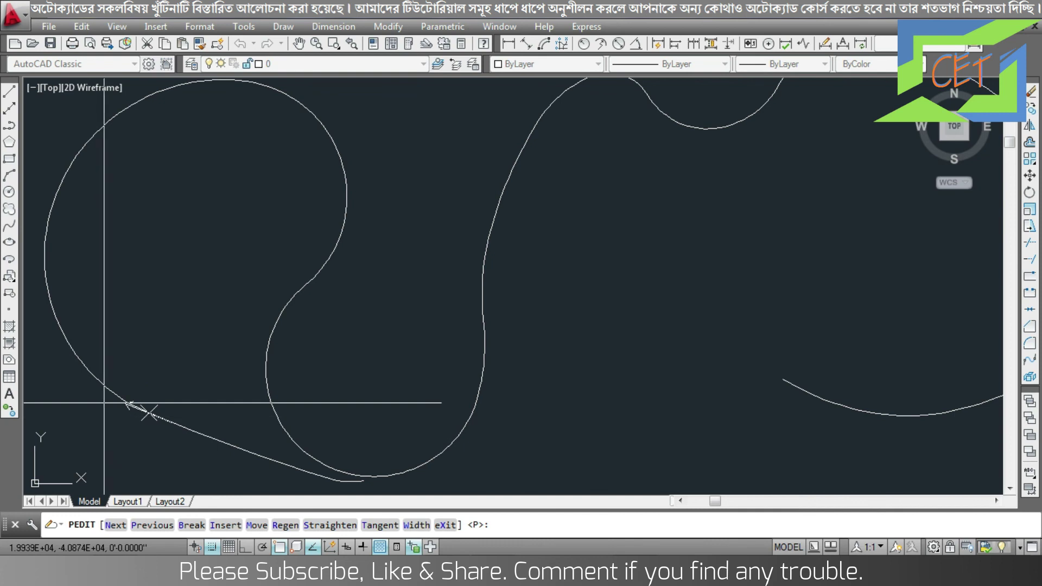
pyautogui.scroll(-4, 104, 403)
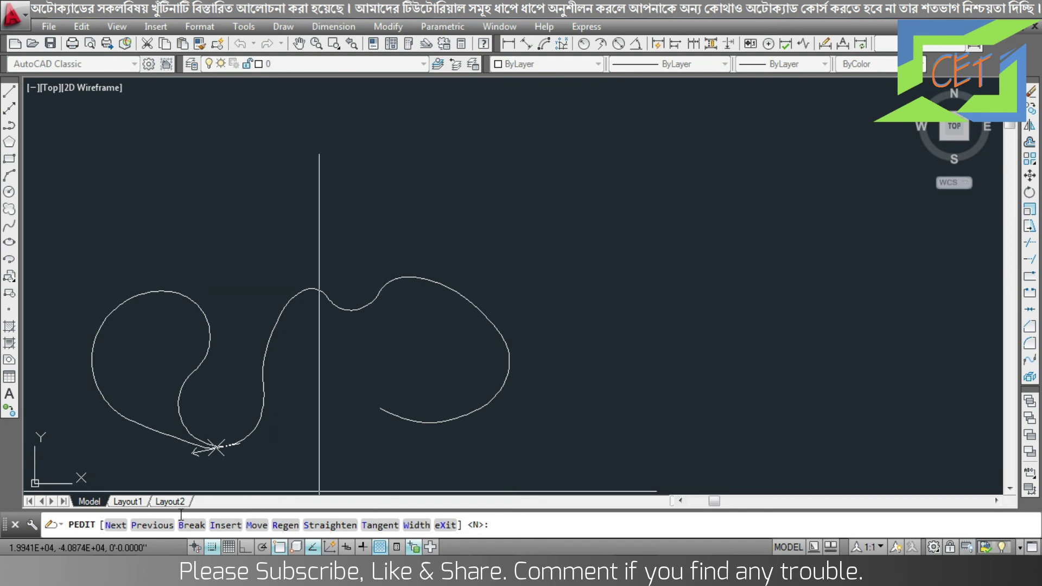
# Taper the segment at the lower-left vertex from width 0 to .3.
pyautogui.click(448, 525)
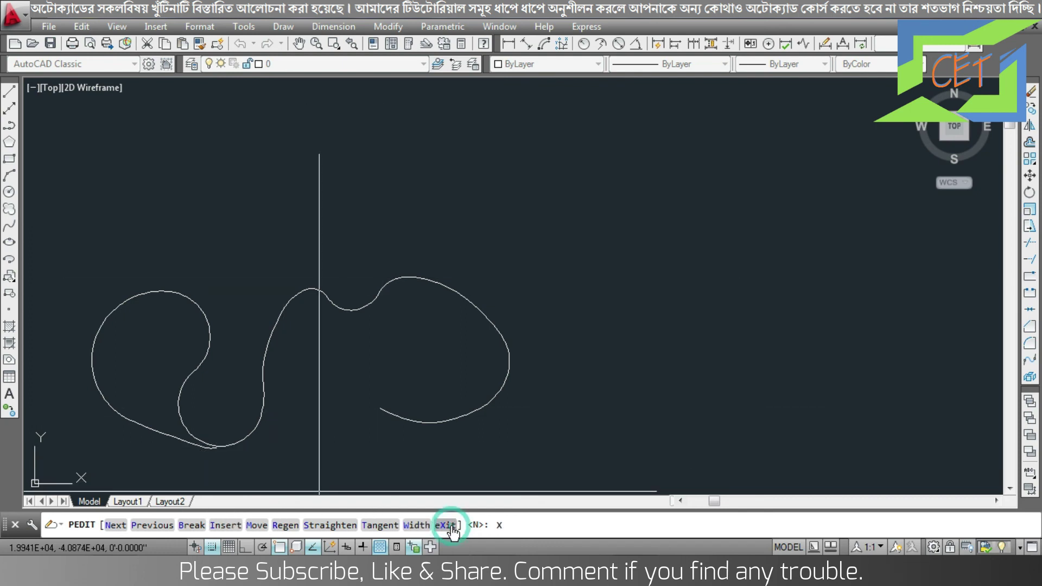
pyautogui.moveTo(375, 375); pyautogui.dragTo(589, 303, button='middle')
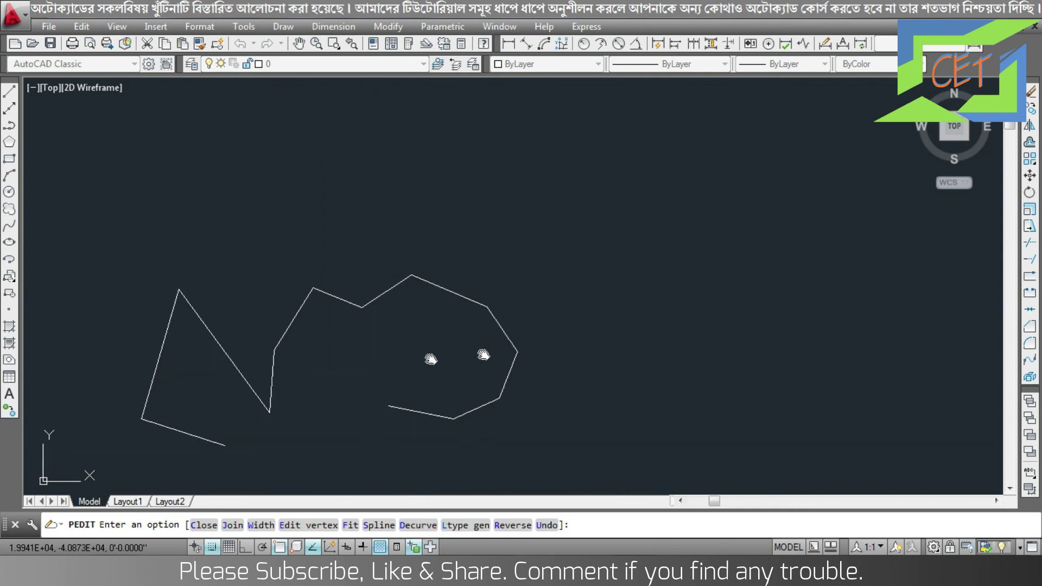
pyautogui.click(307, 525)
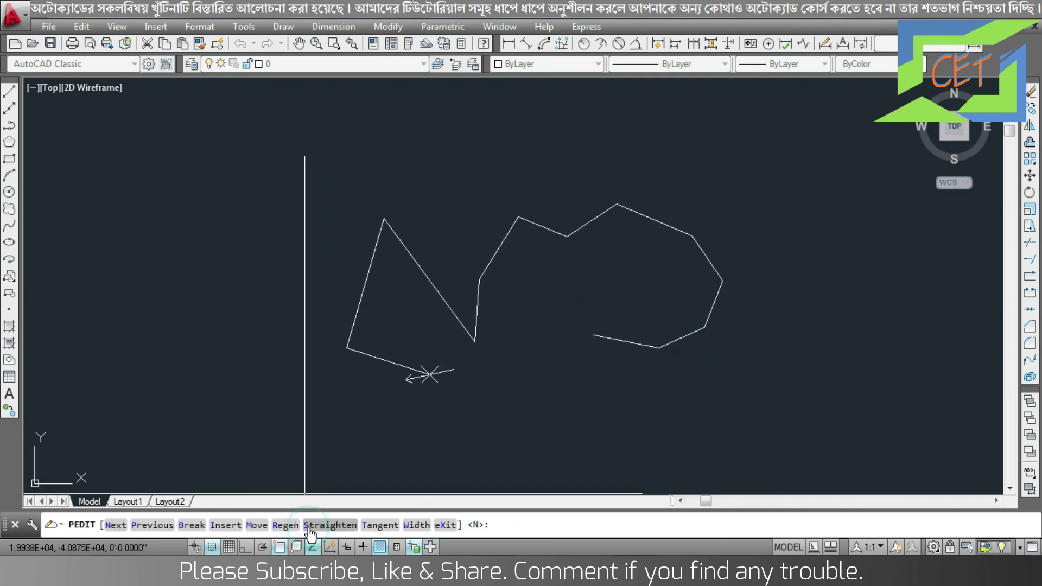
pyautogui.click(417, 525)
pyautogui.click(419, 524)
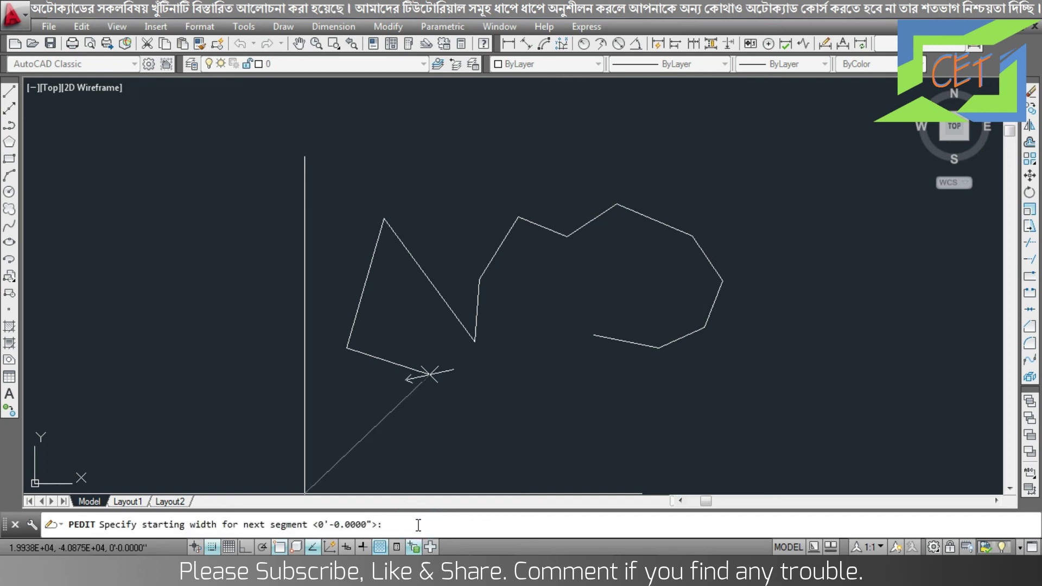
pyautogui.write('0')
pyautogui.press('Return')
pyautogui.write('.3')
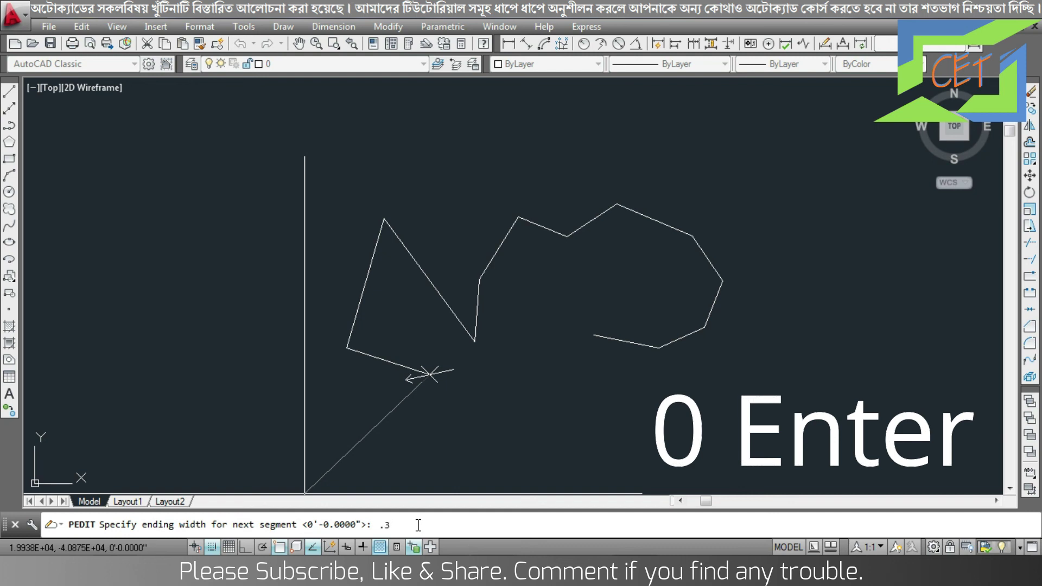
pyautogui.press('Return')
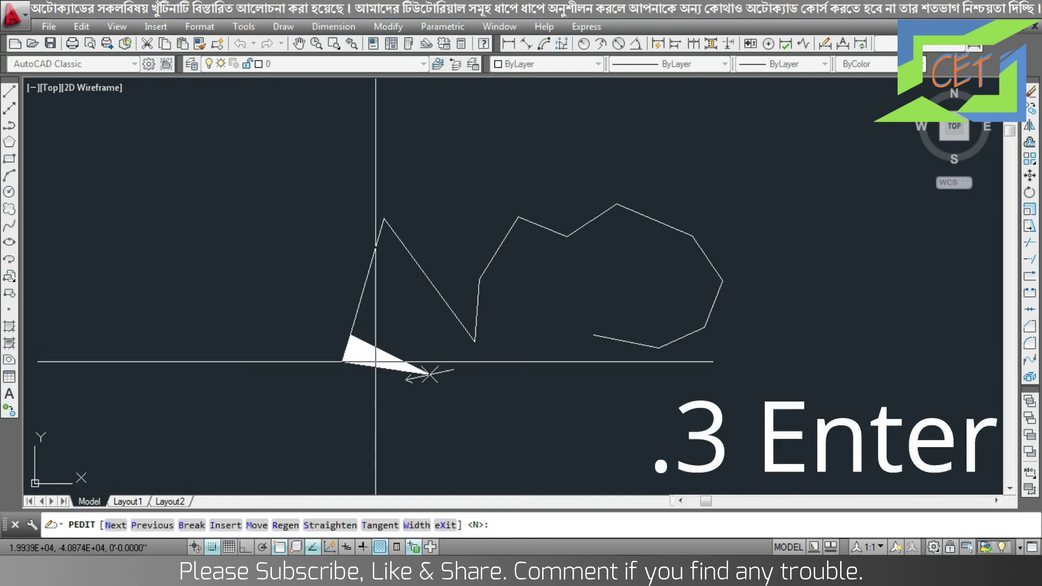
# Exit vertex editing, keeping the 0-to-.3 tapered wedge.
pyautogui.scroll(1, 480, 323)
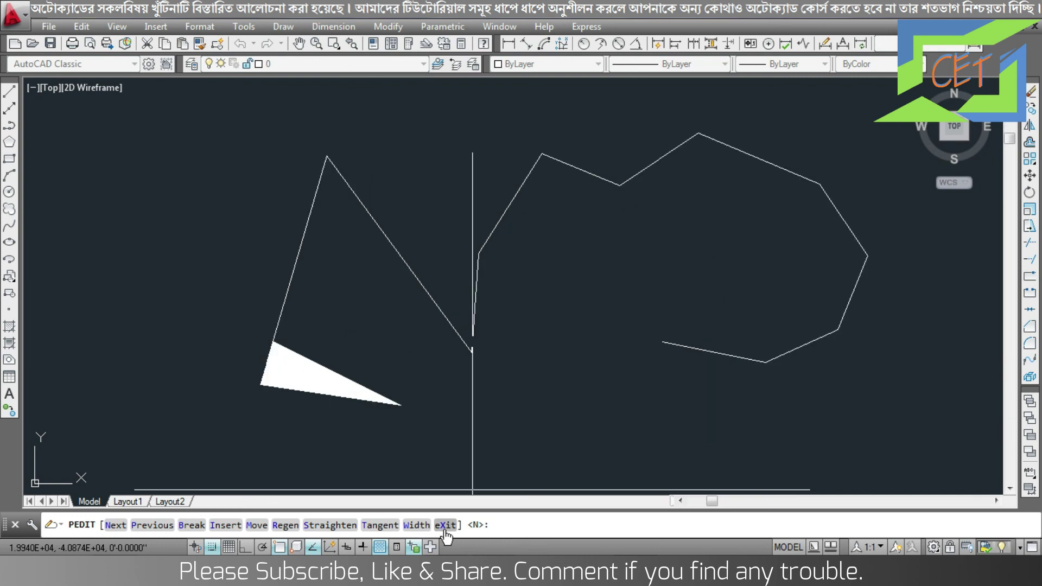
pyautogui.click(445, 525)
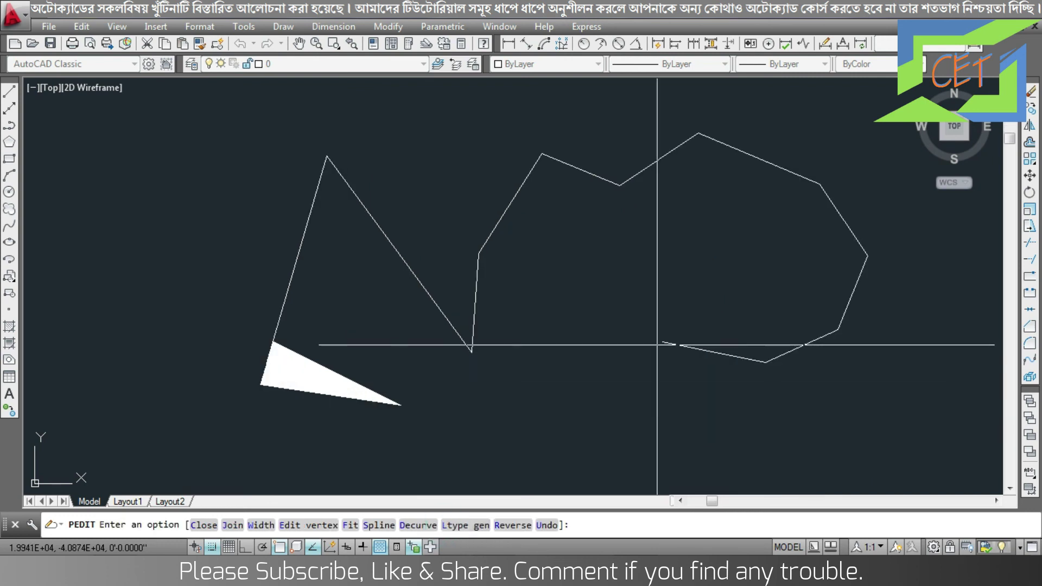